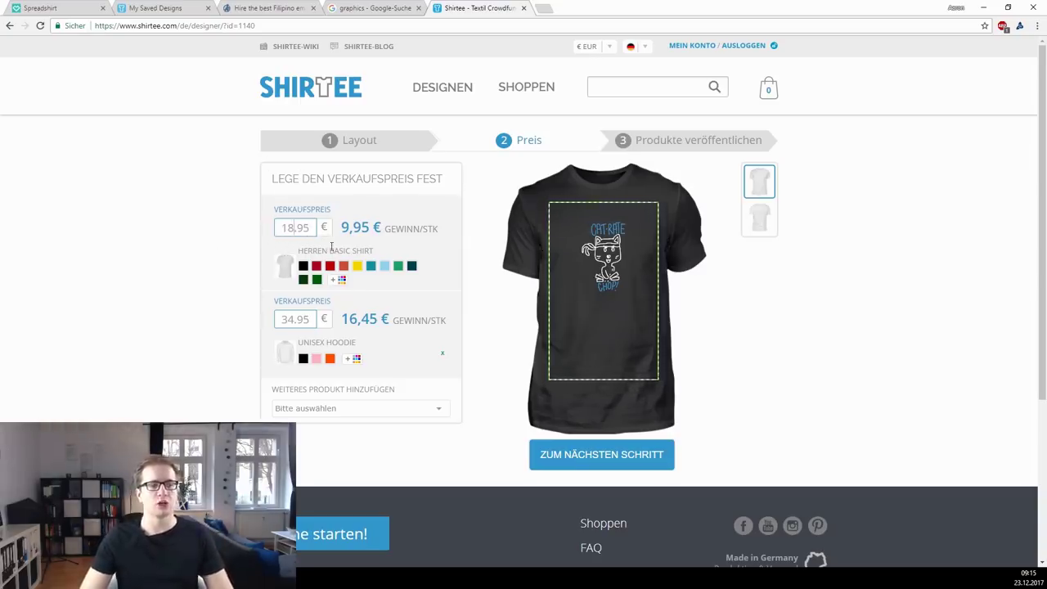
pyautogui.scroll(-1, 298, 300)
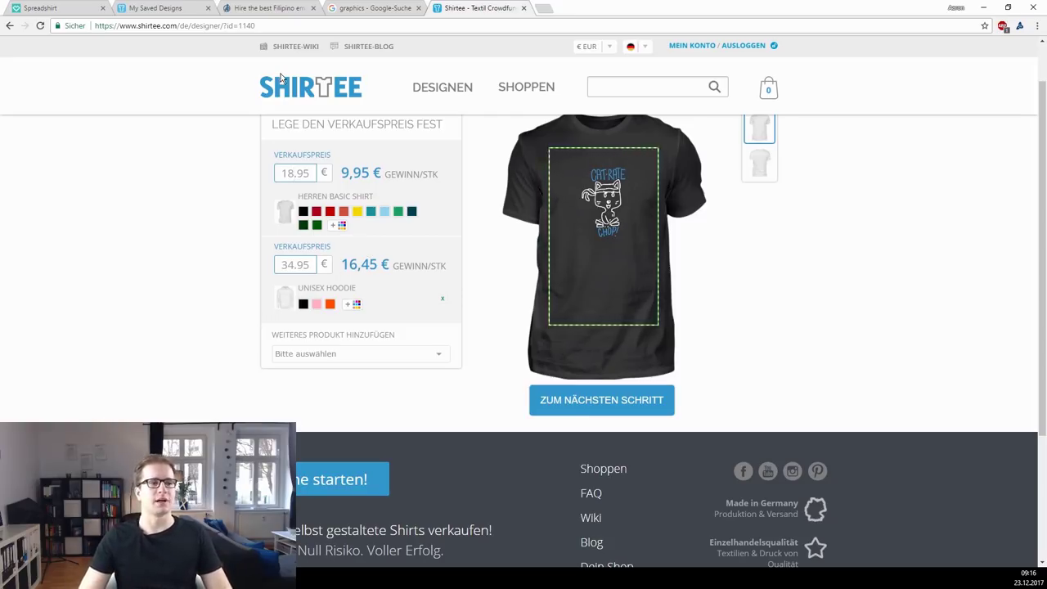
pyautogui.scroll(2, 624, 109)
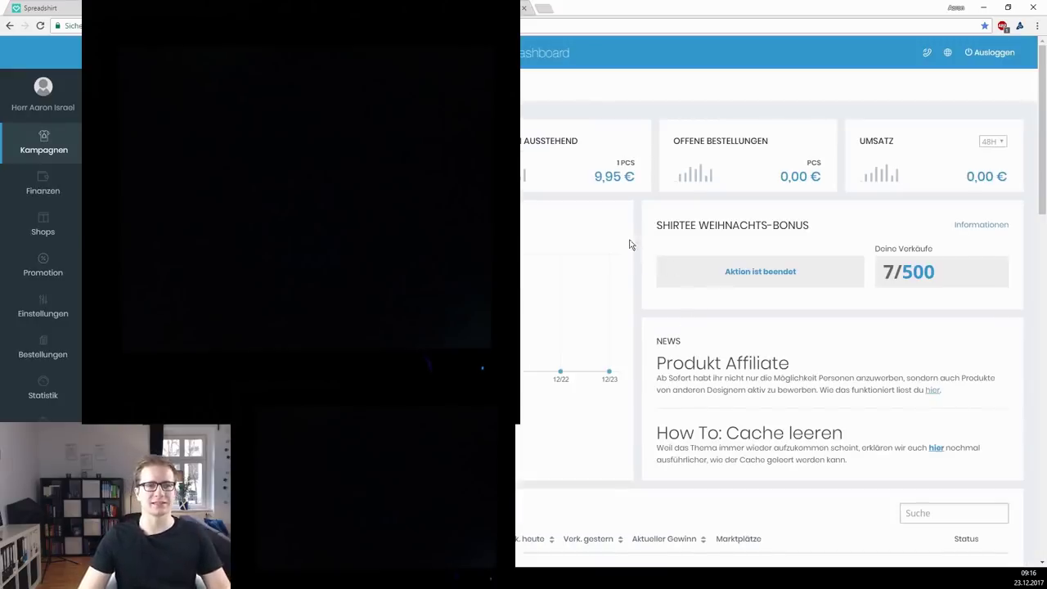
# Step: Go to page 65 of the campaign list on the Shirtee dashboard and duplicate the third campaign there
pyautogui.scroll(-20, 614, 234)
pyautogui.scroll(3, 614, 235)
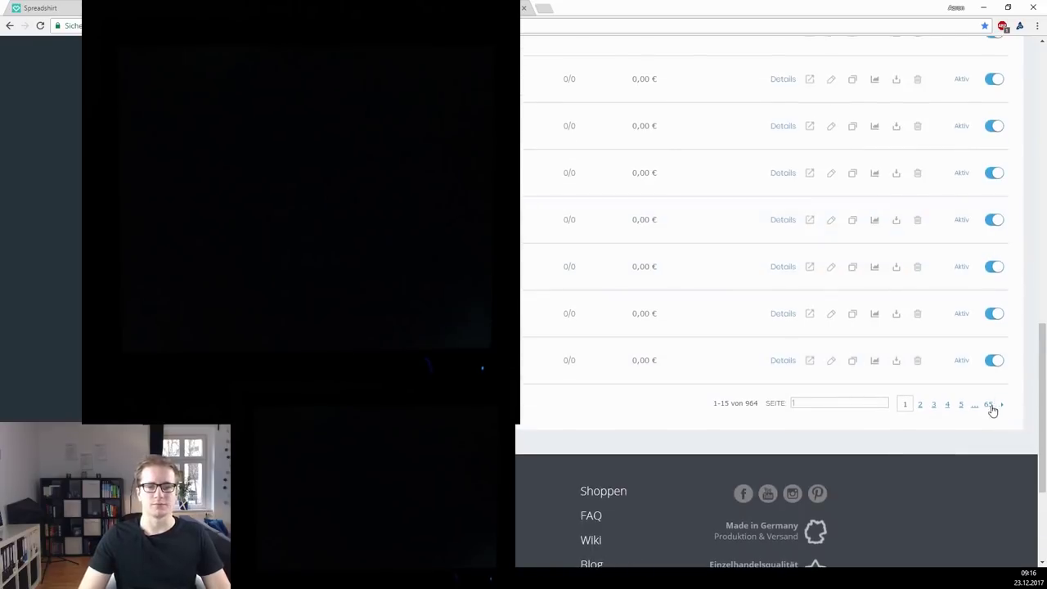
pyautogui.click(987, 404)
pyautogui.scroll(-1, 789, 386)
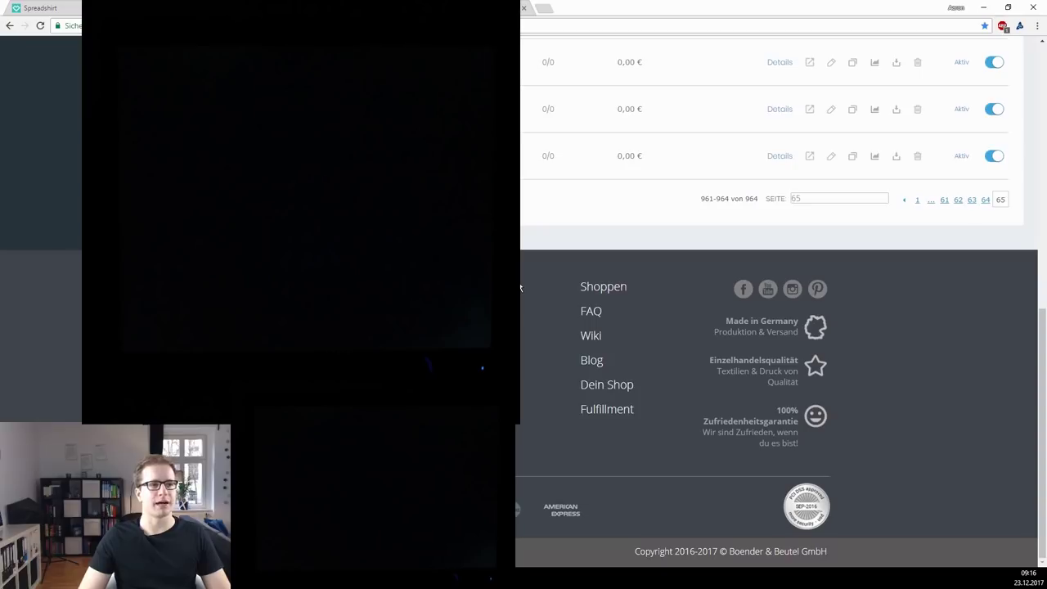
pyautogui.scroll(3, 677, 139)
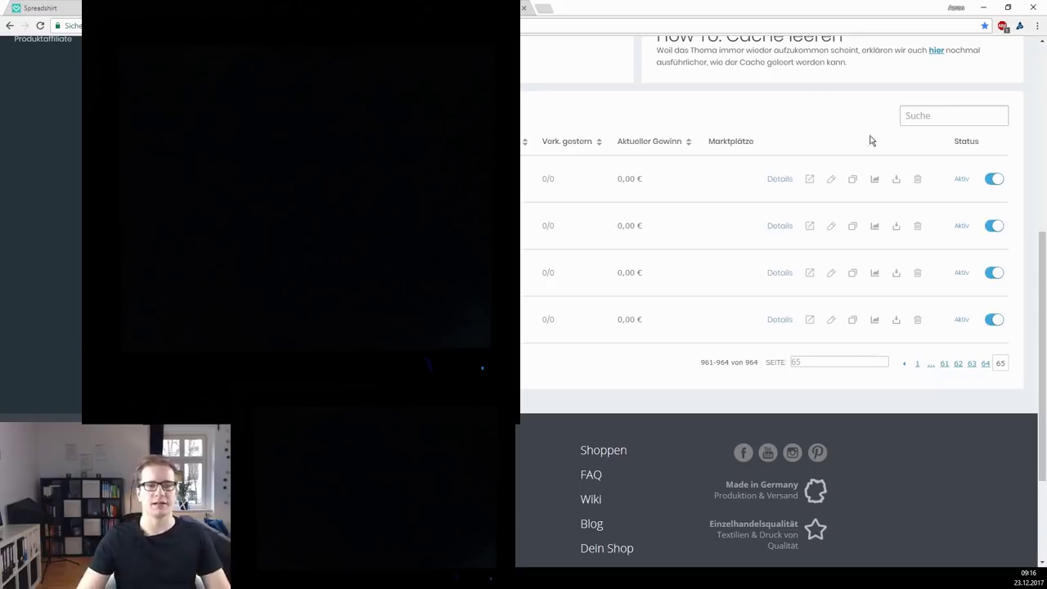
pyautogui.click(852, 273)
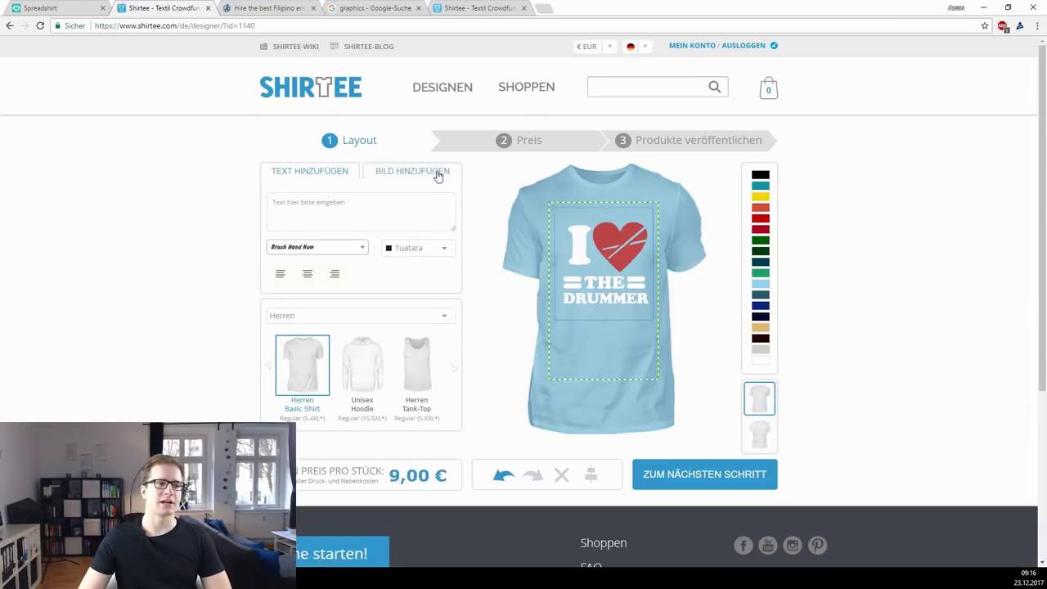
# Step: Replace the drummer print with the uploaded Cat-Rate Chop design on a black shirt and continue to the price step
pyautogui.click(759, 174)
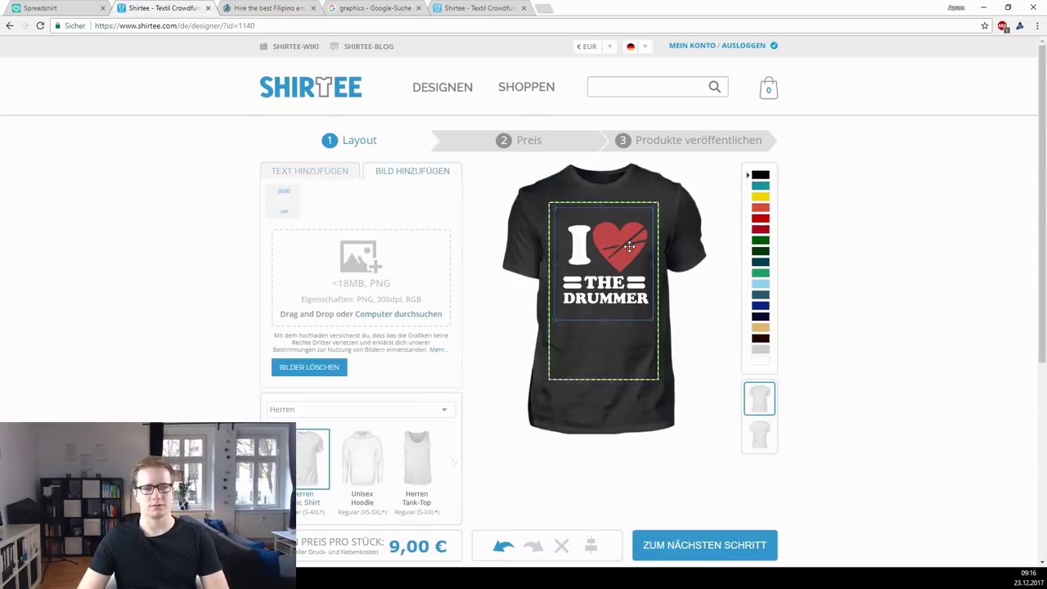
pyautogui.press('Delete')
pyautogui.click(283, 206)
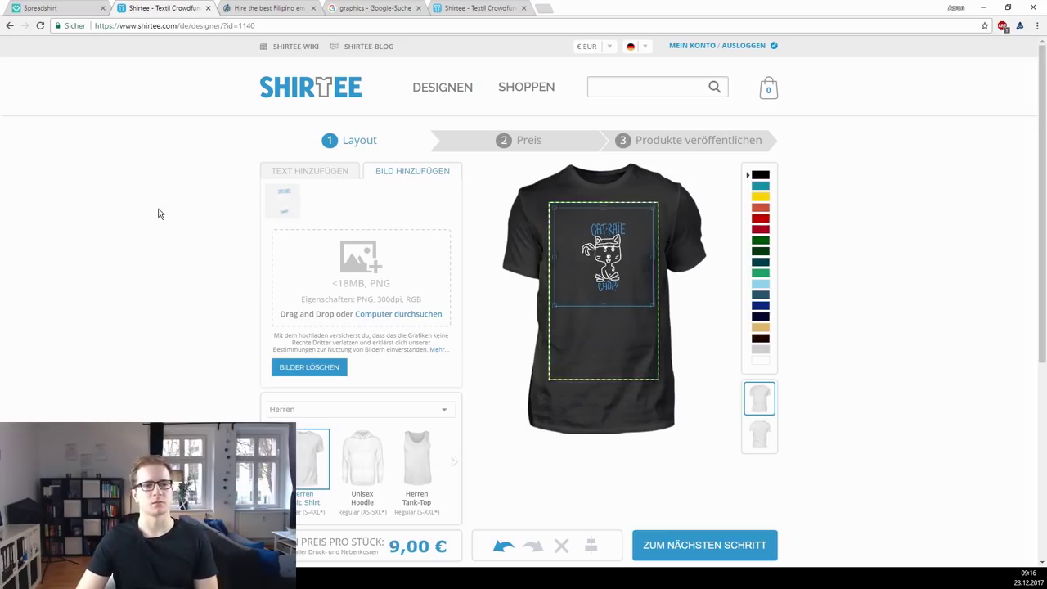
pyautogui.scroll(-1, 159, 213)
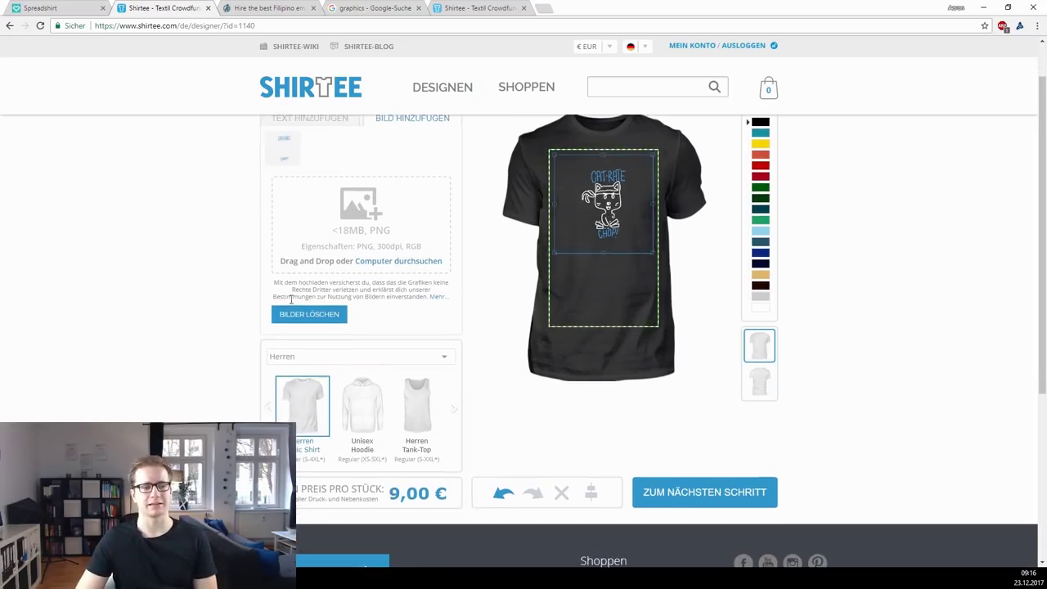
pyautogui.click(705, 493)
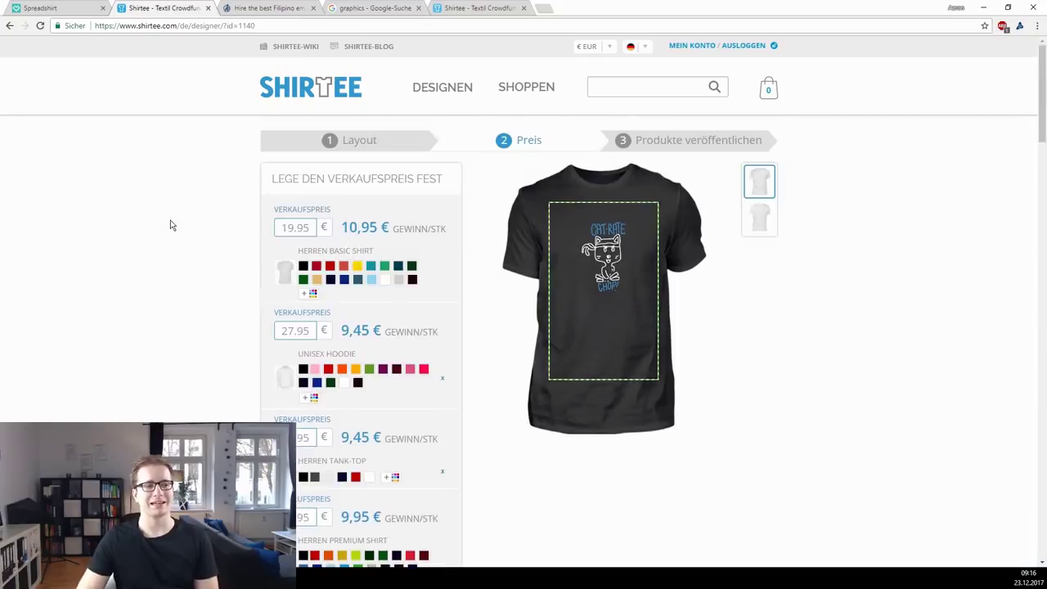
# Step: Review the selling prices and colours of the listed products, including the colour choices for the Herren Tank-Top
pyautogui.scroll(-10, 180, 246)
pyautogui.scroll(10, 180, 261)
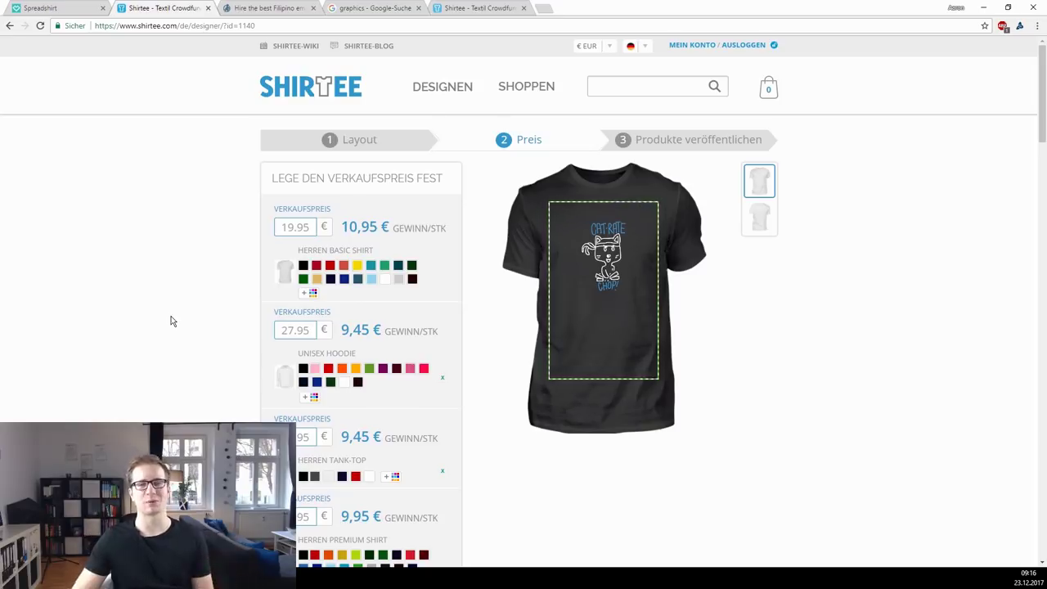
pyautogui.scroll(-5, 257, 330)
pyautogui.scroll(5, 231, 339)
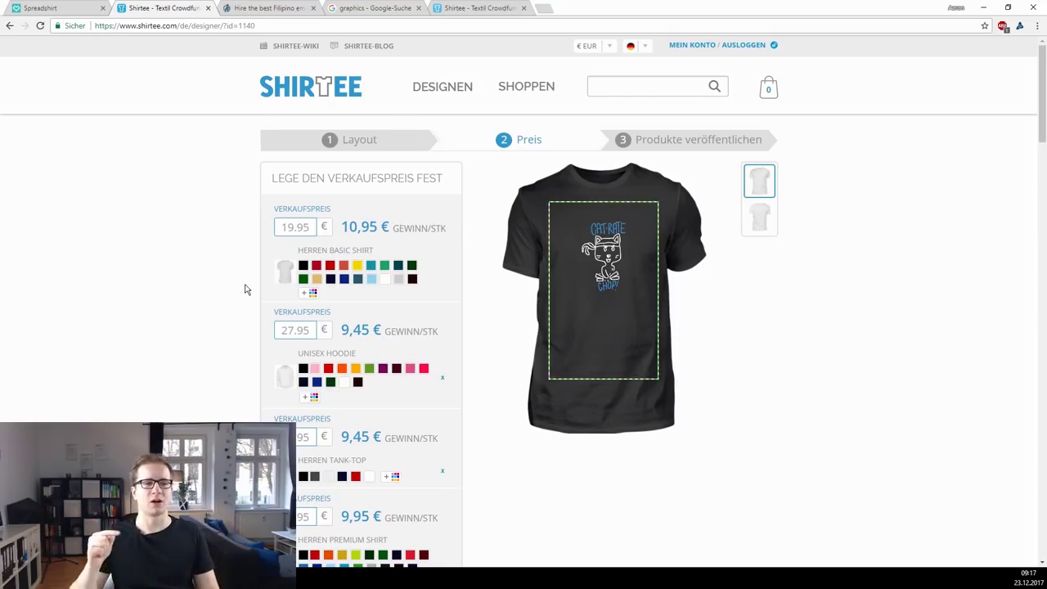
pyautogui.scroll(-1, 244, 289)
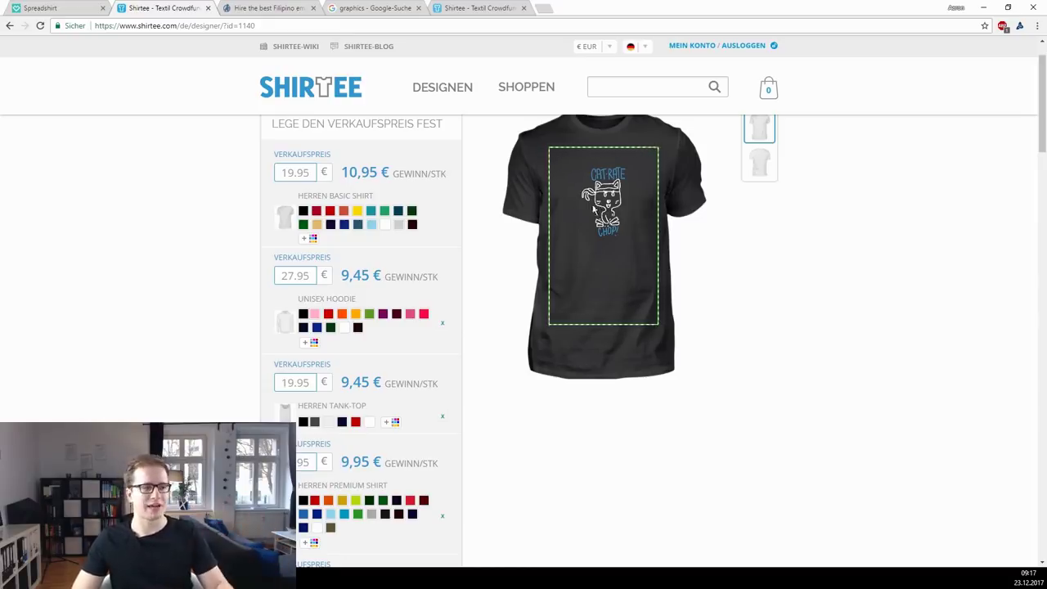
pyautogui.scroll(1, 550, 236)
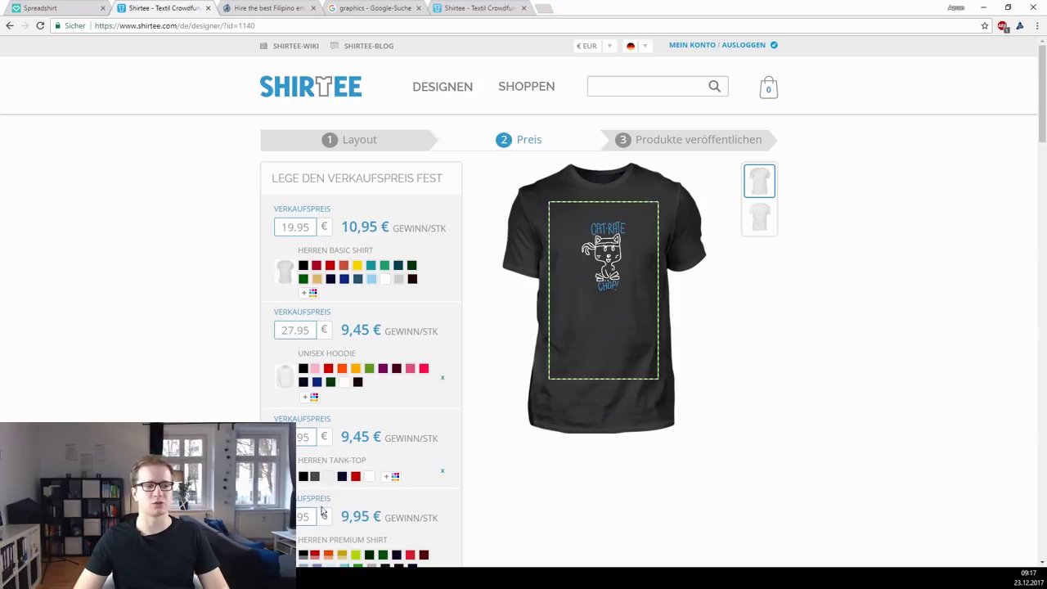
pyautogui.click(393, 476)
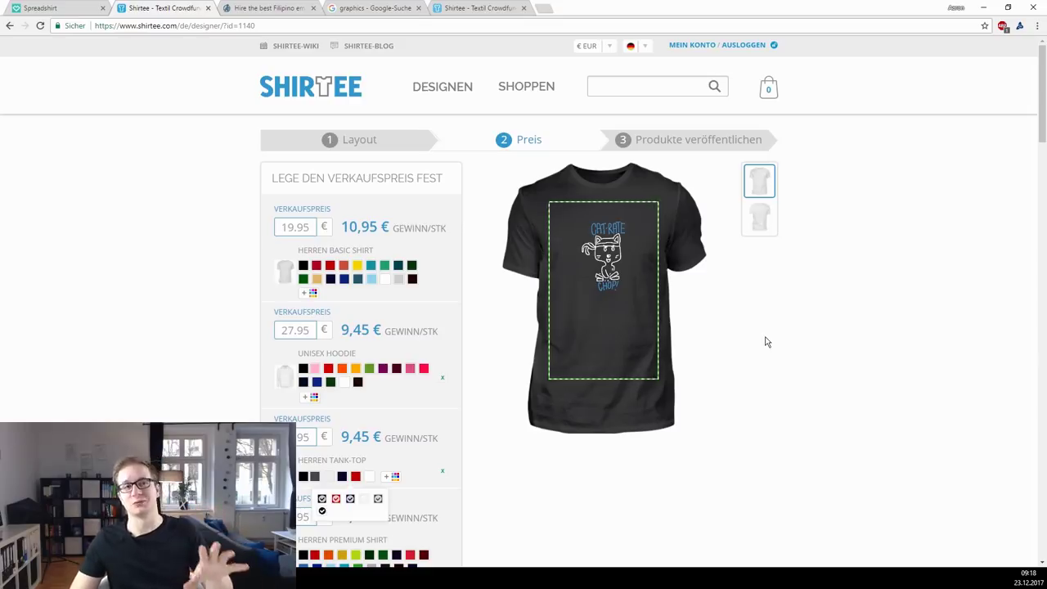
# Step: Switch to the Spreadshirt partner area and upload the Cat-Rate Chop design file to the designs
pyautogui.click(86, 8)
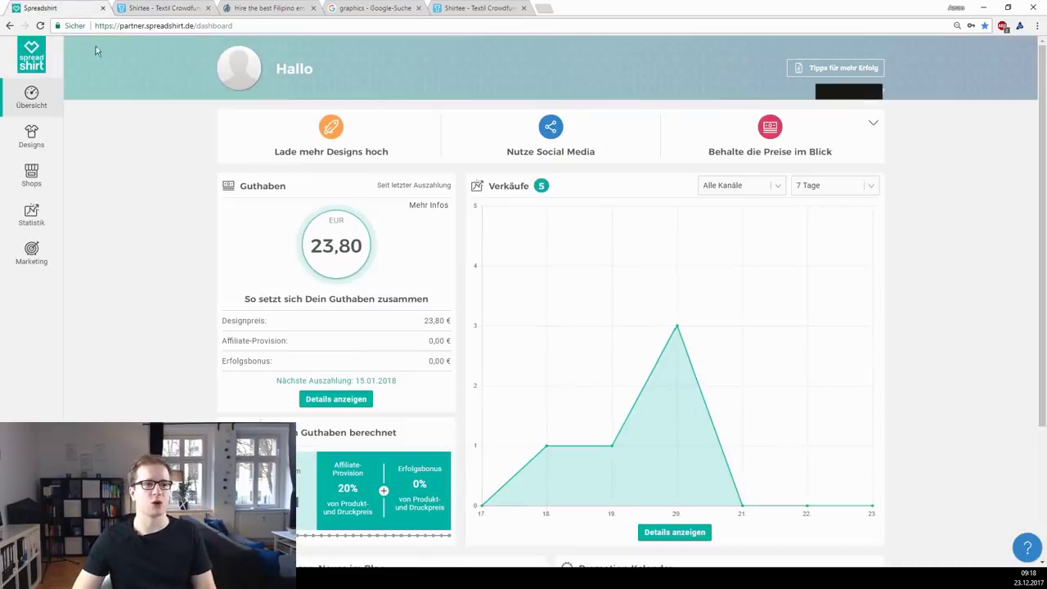
pyautogui.click(45, 143)
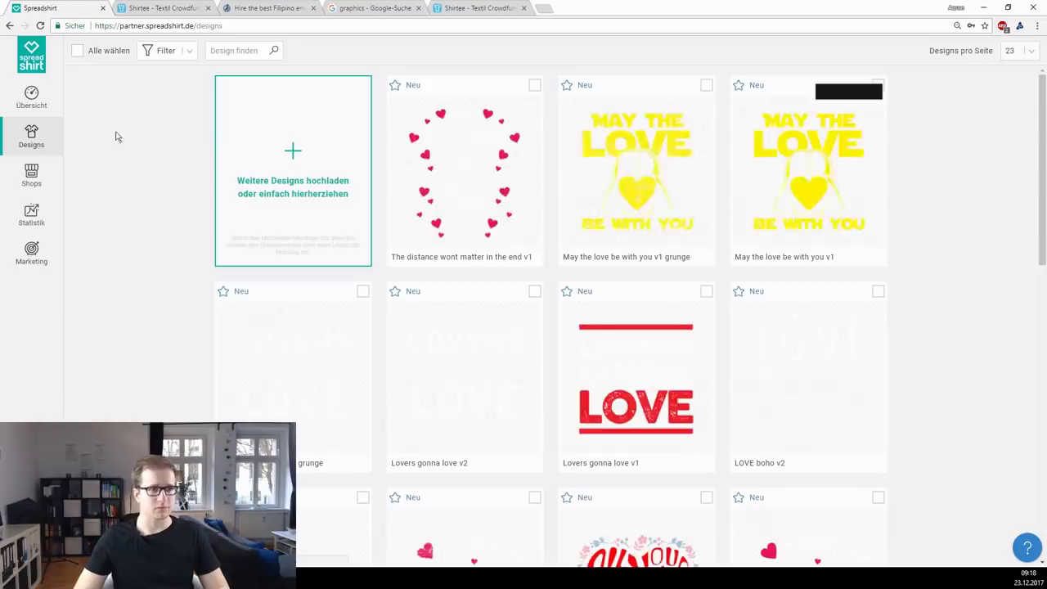
pyautogui.moveTo(114, 136); pyautogui.dragTo(273, 203)
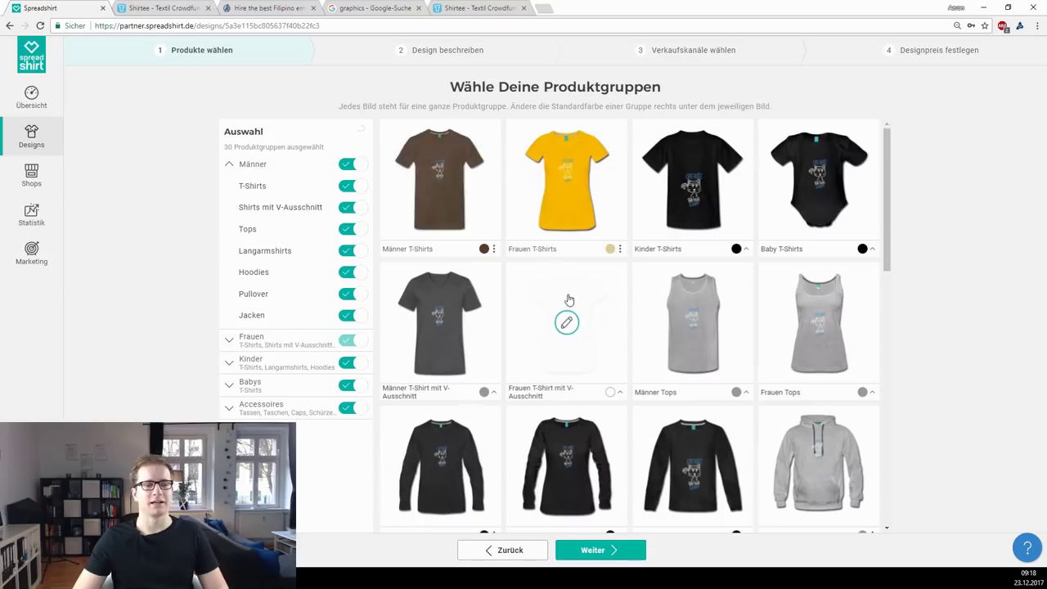
# Step: Set the default colour of the Männer T-Shirts product group to Schwarz
pyautogui.scroll(-6, 509, 290)
pyautogui.scroll(-2, 488, 283)
pyautogui.scroll(8, 465, 297)
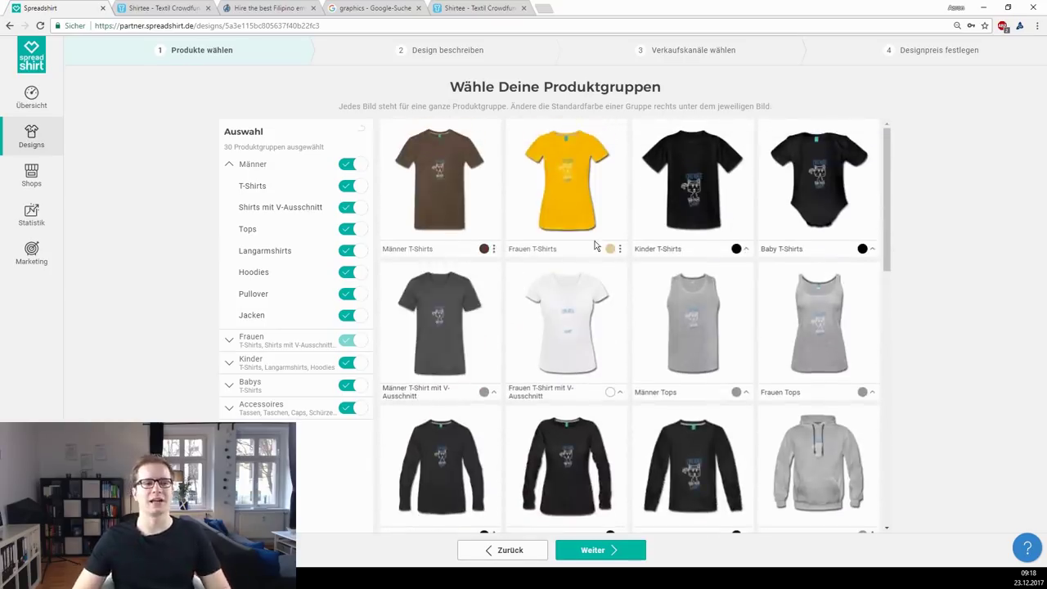
pyautogui.click(493, 252)
pyautogui.click(422, 235)
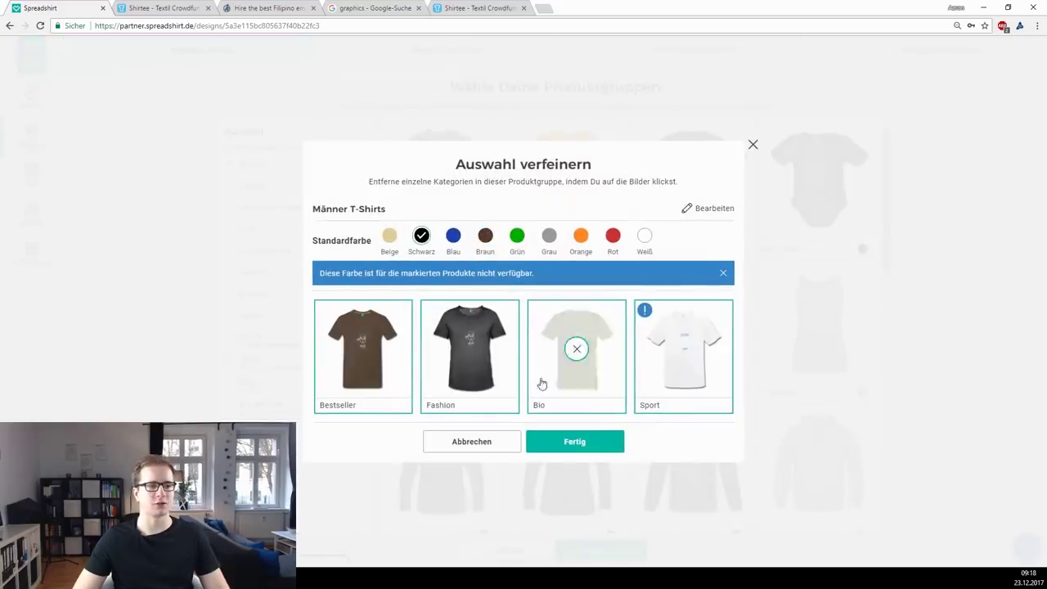
pyautogui.click(560, 442)
# Step: Set the default colour of the Frauen T-Shirts product group to Schwarz
pyautogui.click(619, 249)
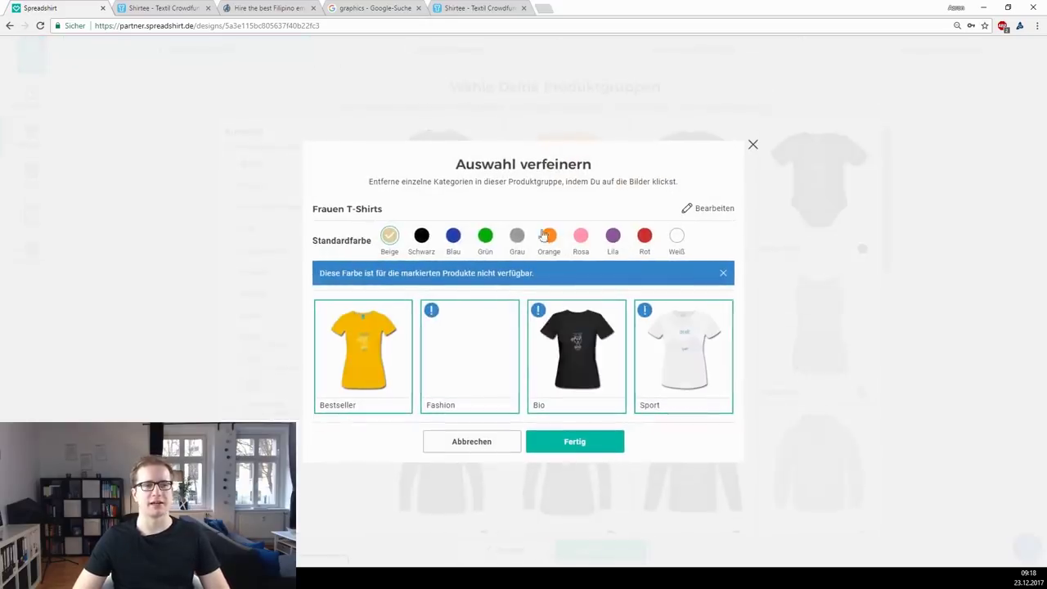
pyautogui.click(422, 235)
pyautogui.click(569, 440)
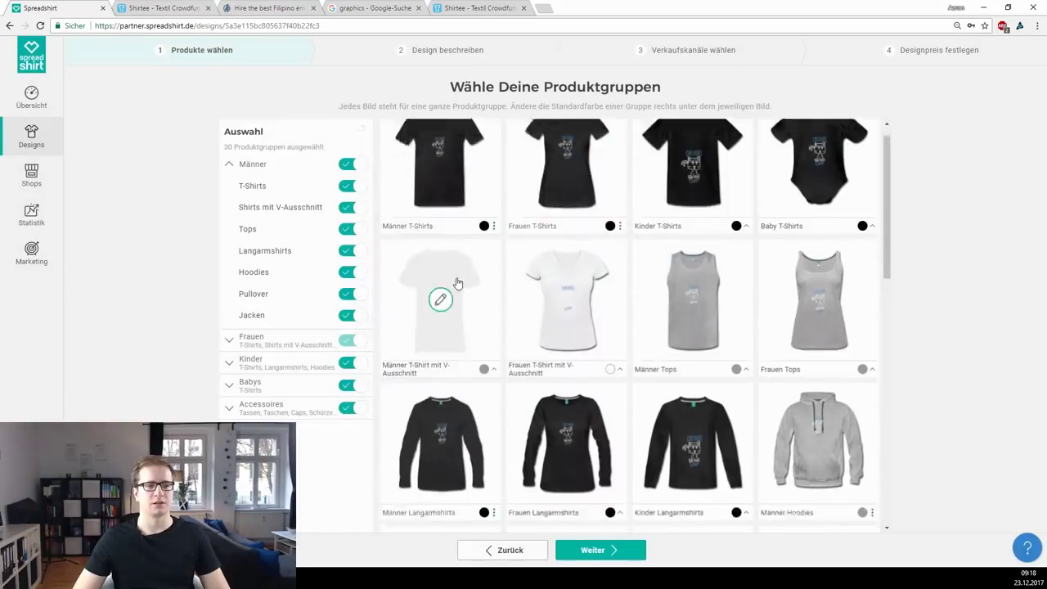
# Step: Enlarge the cat design on the front of the Männer T-Shirts product, place it higher on the chest and apply the placement
pyautogui.scroll(-10, 455, 281)
pyautogui.scroll(5, 448, 296)
pyautogui.scroll(4, 448, 296)
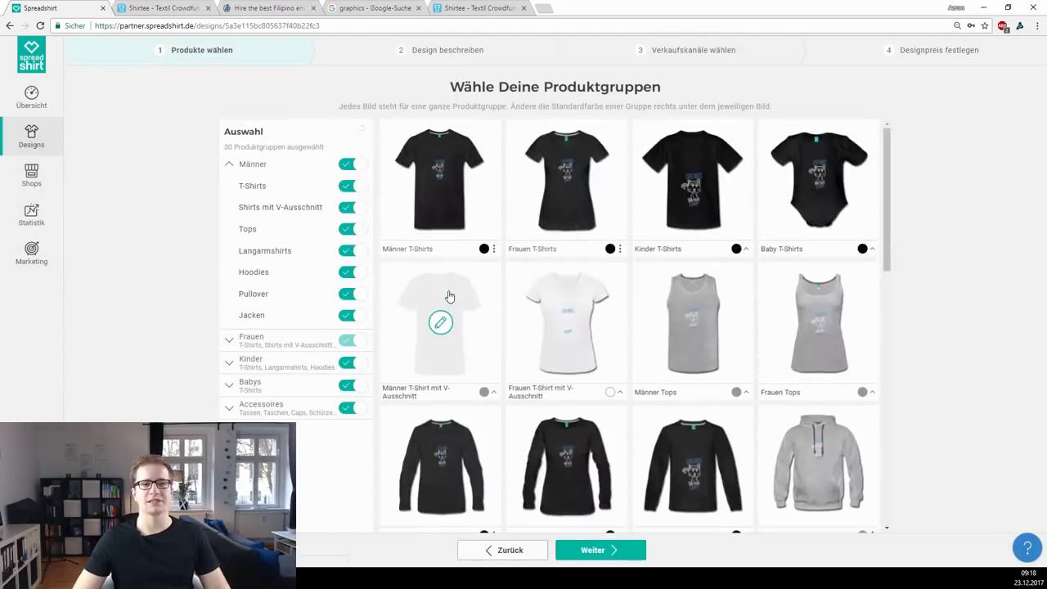
pyautogui.scroll(-5, 447, 184)
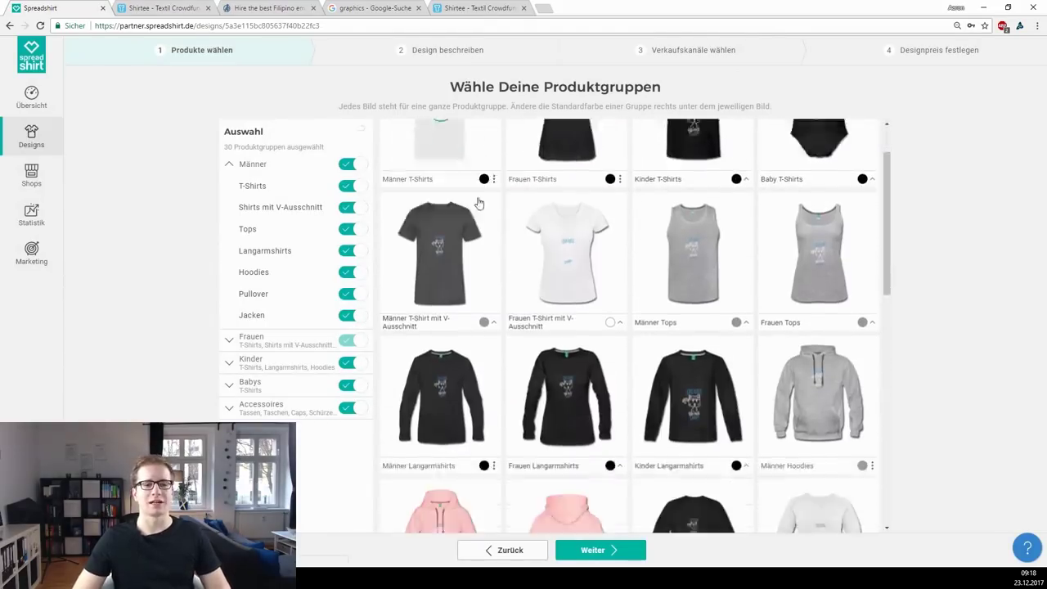
pyautogui.scroll(5, 425, 213)
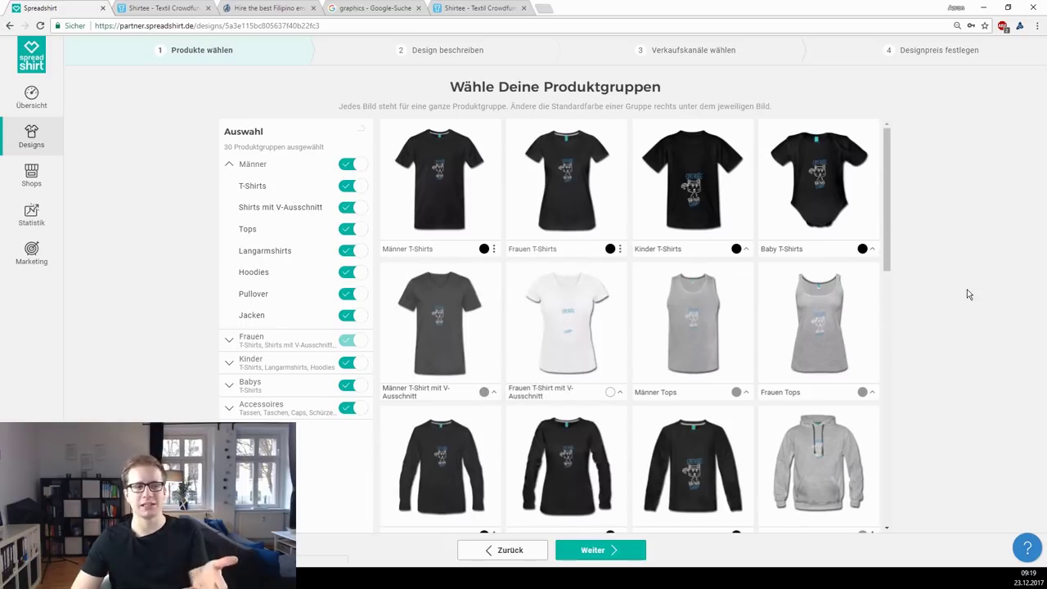
pyautogui.click(440, 182)
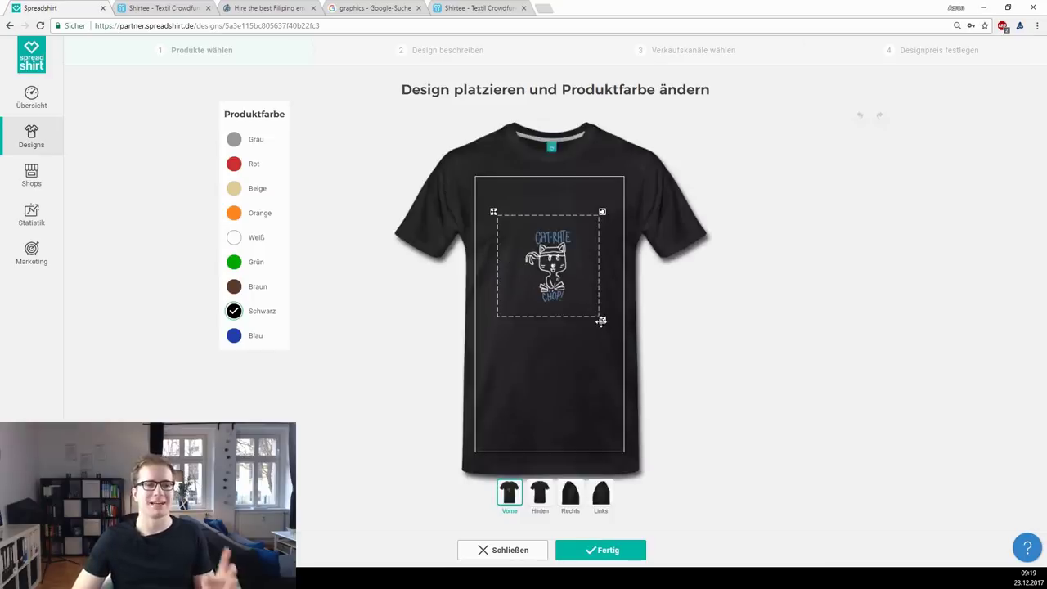
pyautogui.moveTo(601, 320)
pyautogui.mouseDown()
pyautogui.moveTo(619, 339)
pyautogui.moveTo(617, 325)
pyautogui.mouseUp()
pyautogui.click(782, 296)
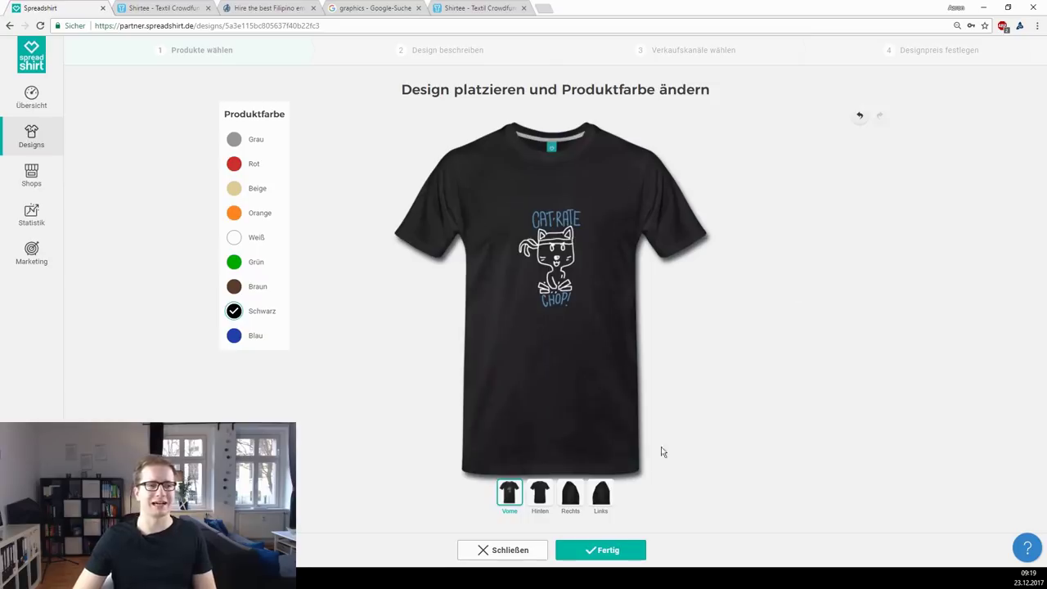
pyautogui.click(602, 551)
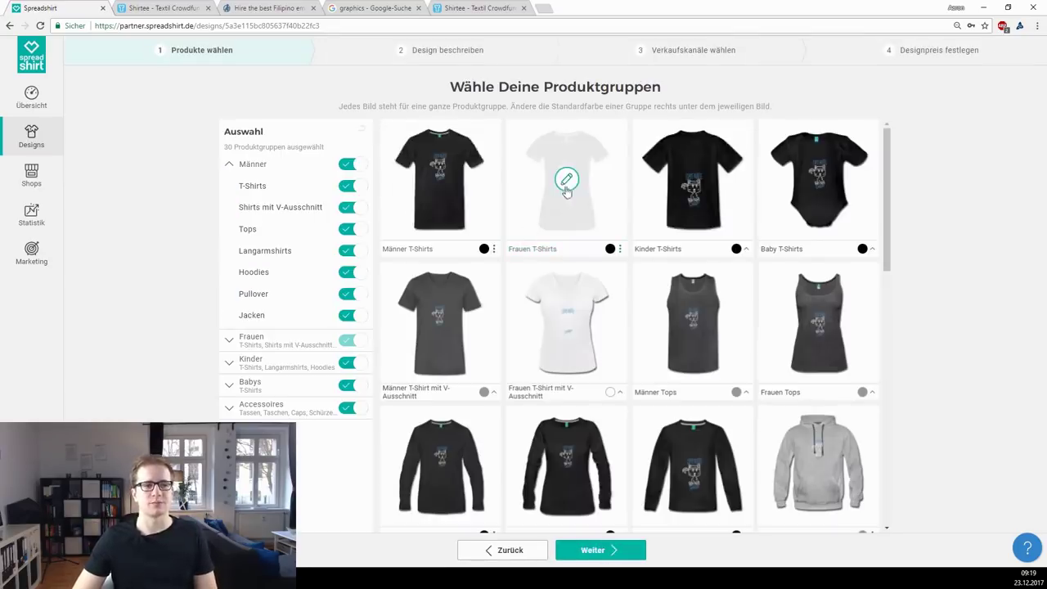
# Step: Enlarge the cat design on the front of the Frauen T-Shirts product, position it slightly higher and apply the placement
pyautogui.click(567, 185)
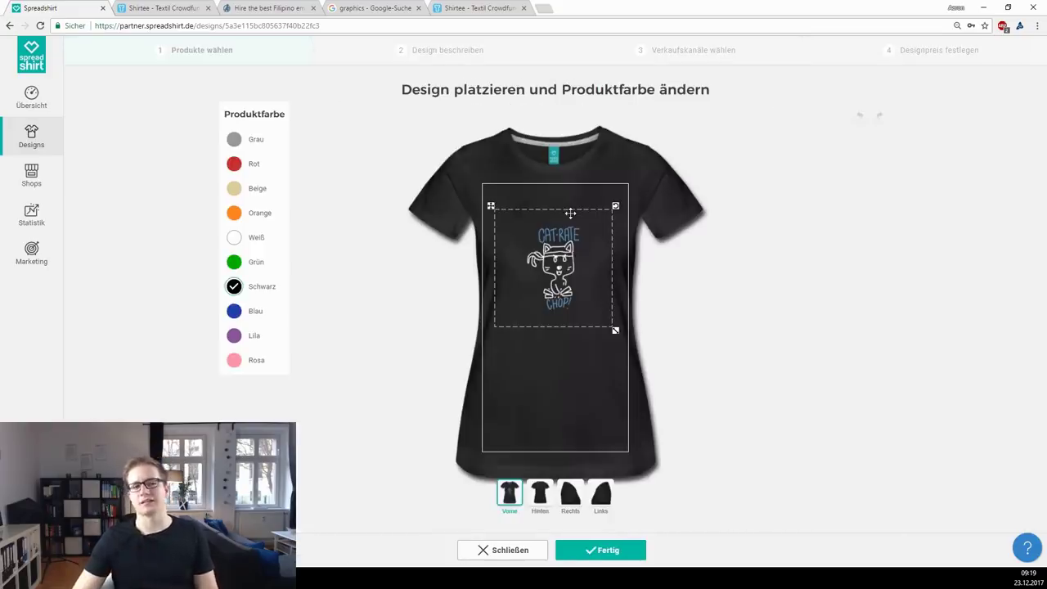
pyautogui.moveTo(611, 334); pyautogui.dragTo(589, 290)
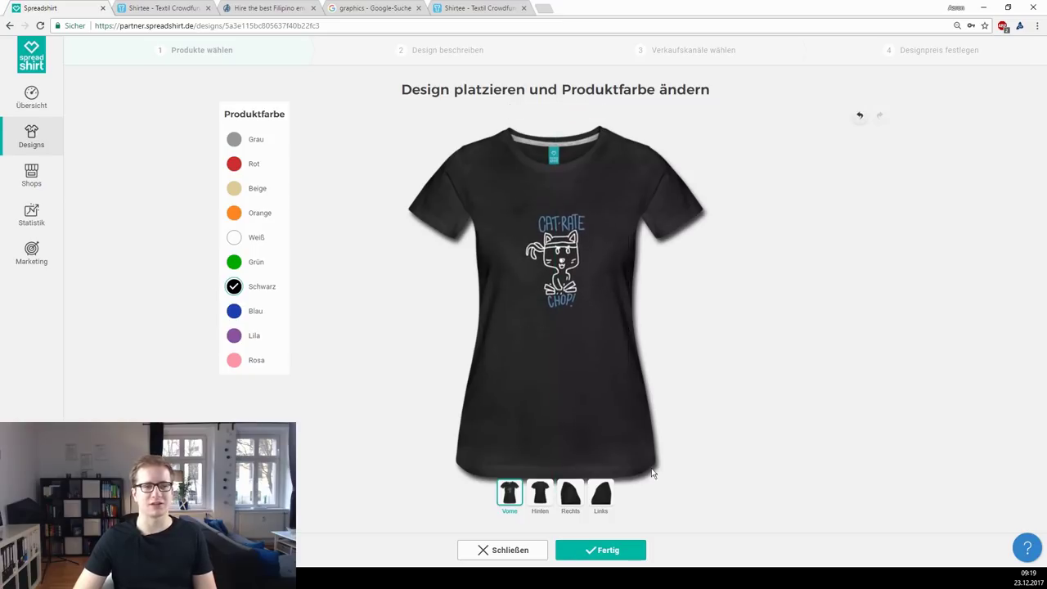
pyautogui.click(605, 549)
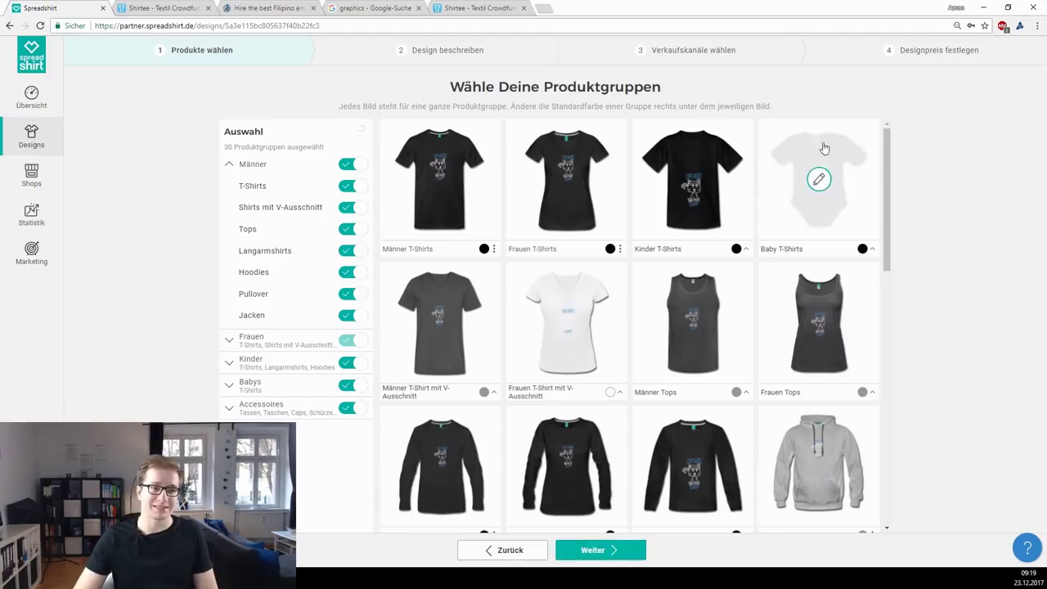
# Step: Shrink the cat design slightly on the Kinder T-Shirts product, move it to the upper edge of the print area and apply the placement
pyautogui.moveTo(716, 215)
pyautogui.click(693, 184)
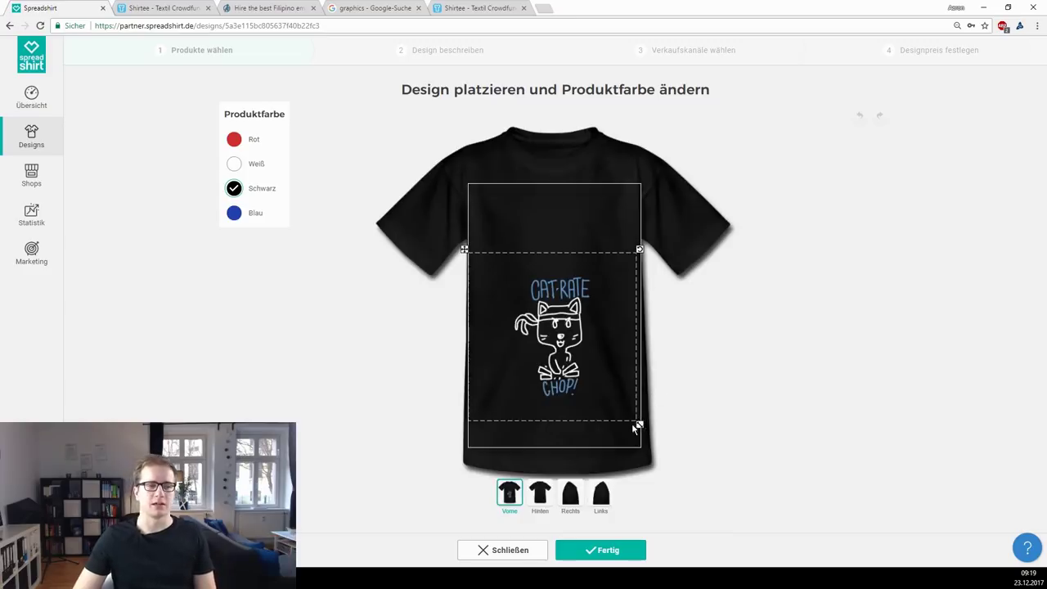
pyautogui.click(638, 423)
pyautogui.moveTo(638, 424); pyautogui.dragTo(630, 416)
pyautogui.moveTo(545, 350); pyautogui.dragTo(544, 273)
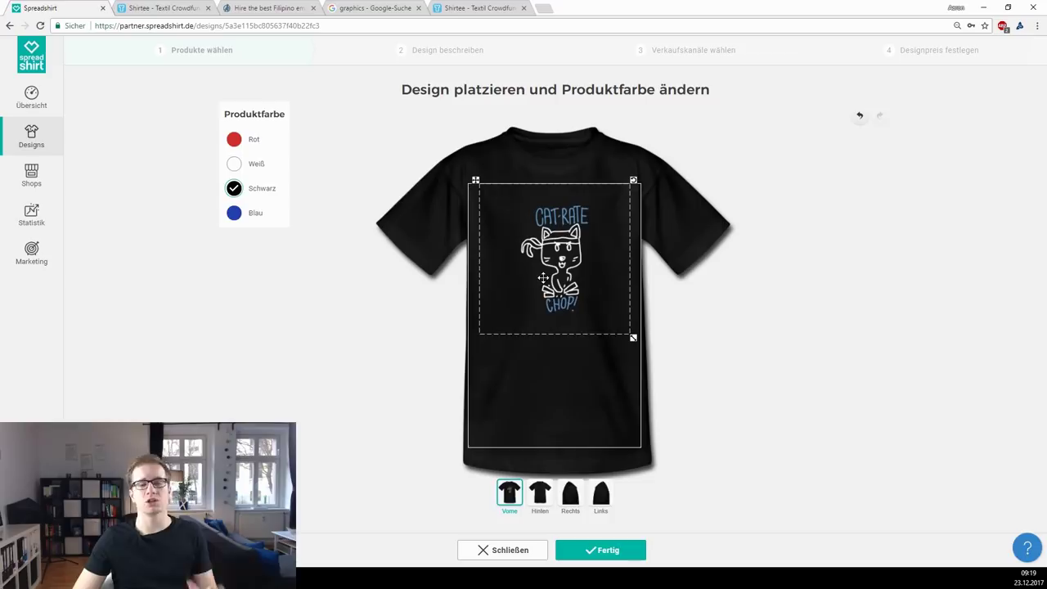
pyautogui.click(751, 308)
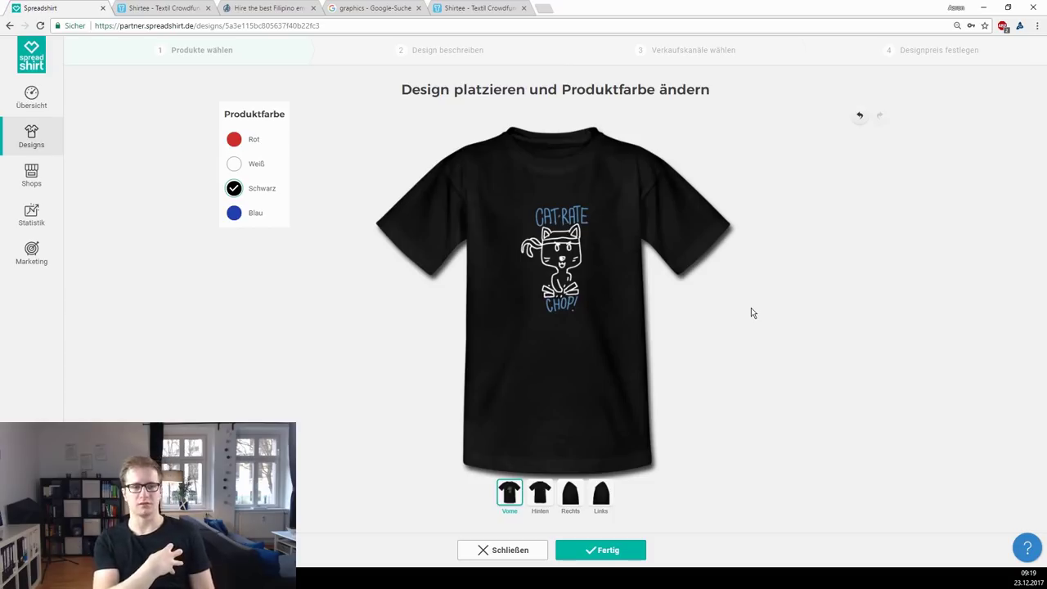
pyautogui.click(605, 551)
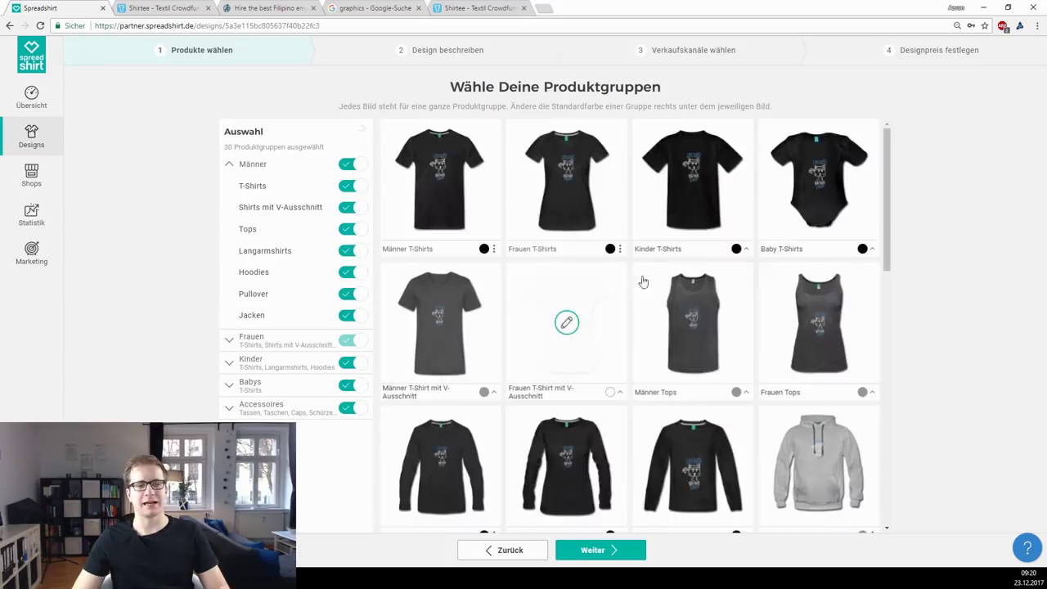
# Step: Accept the product group selection, continue to the design description stage and darken the design preview's background
pyautogui.scroll(-3, 646, 278)
pyautogui.scroll(3, 652, 276)
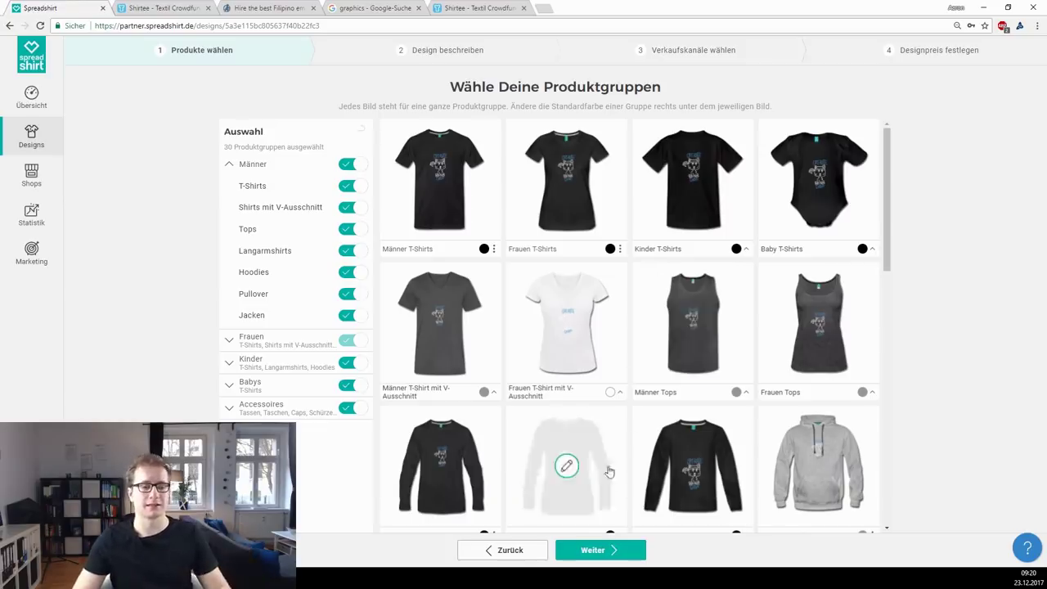
pyautogui.click(591, 540)
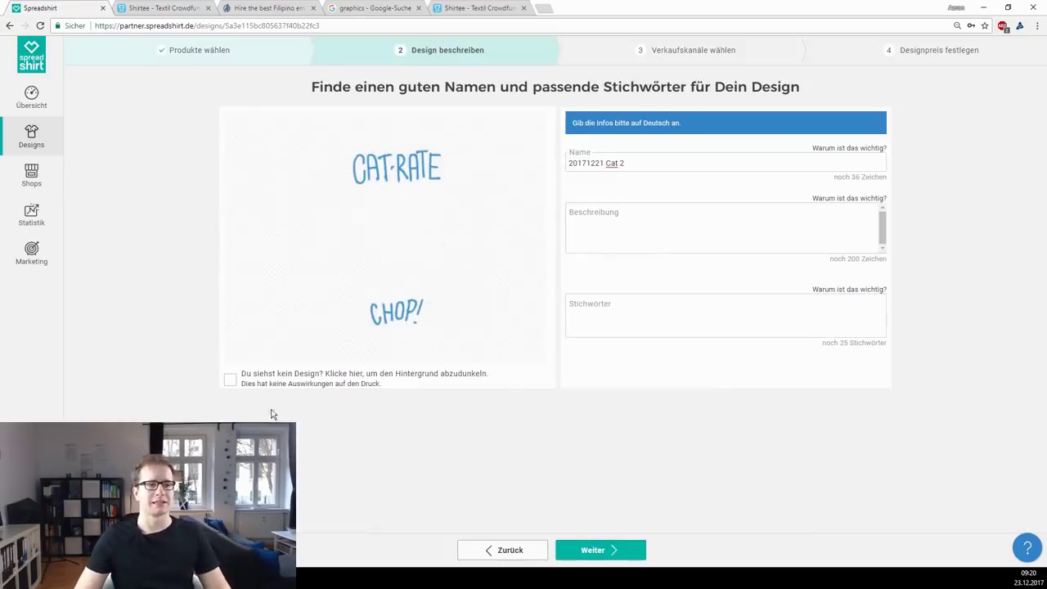
pyautogui.click(229, 383)
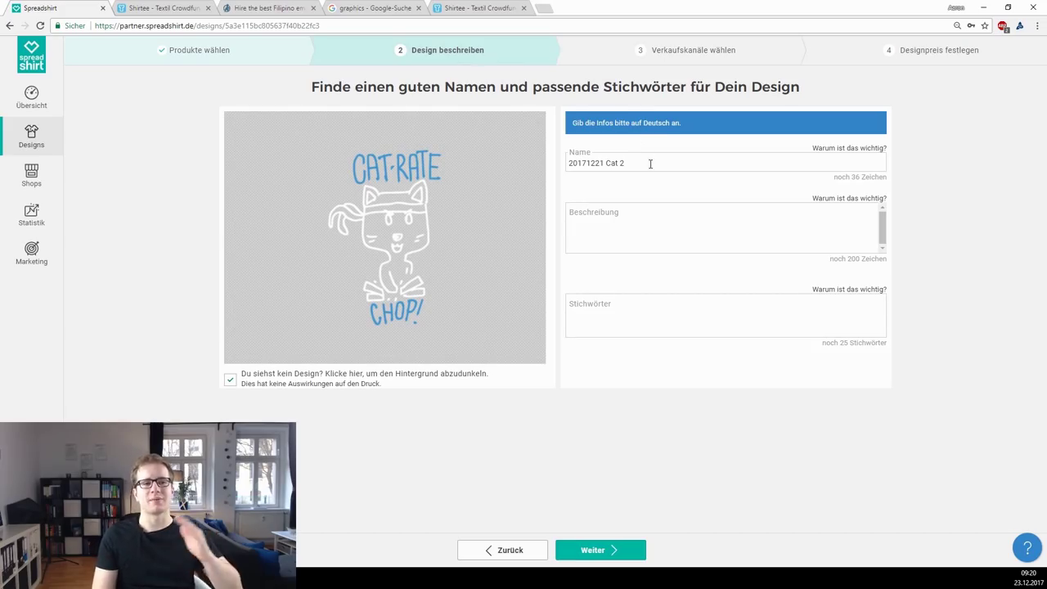
# Step: Add the keywords Katze, Karate, Kater and Kätzchen to the design
pyautogui.moveTo(650, 164); pyautogui.dragTo(556, 168)
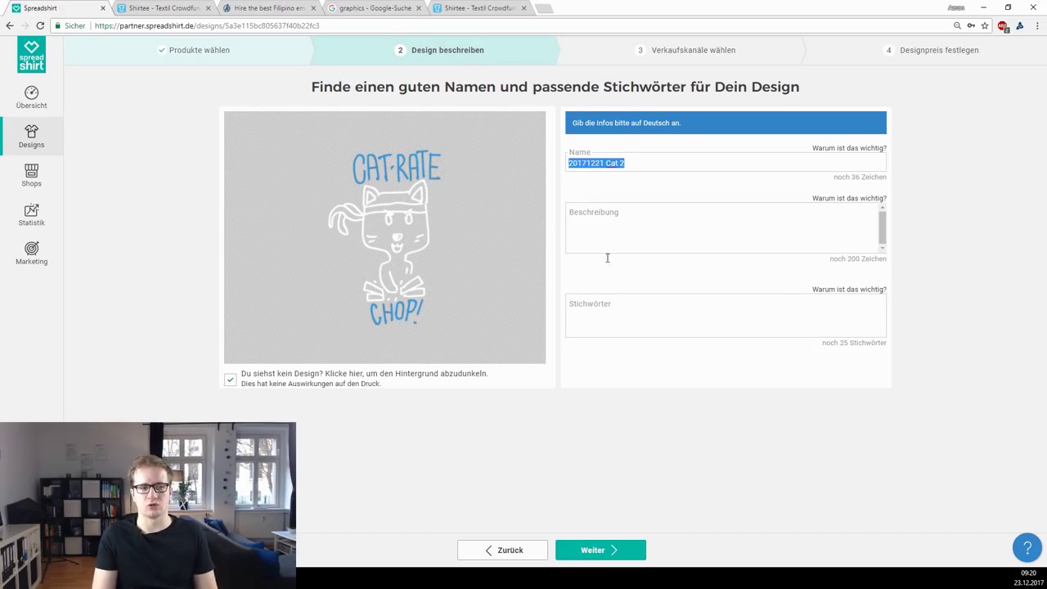
pyautogui.click(611, 313)
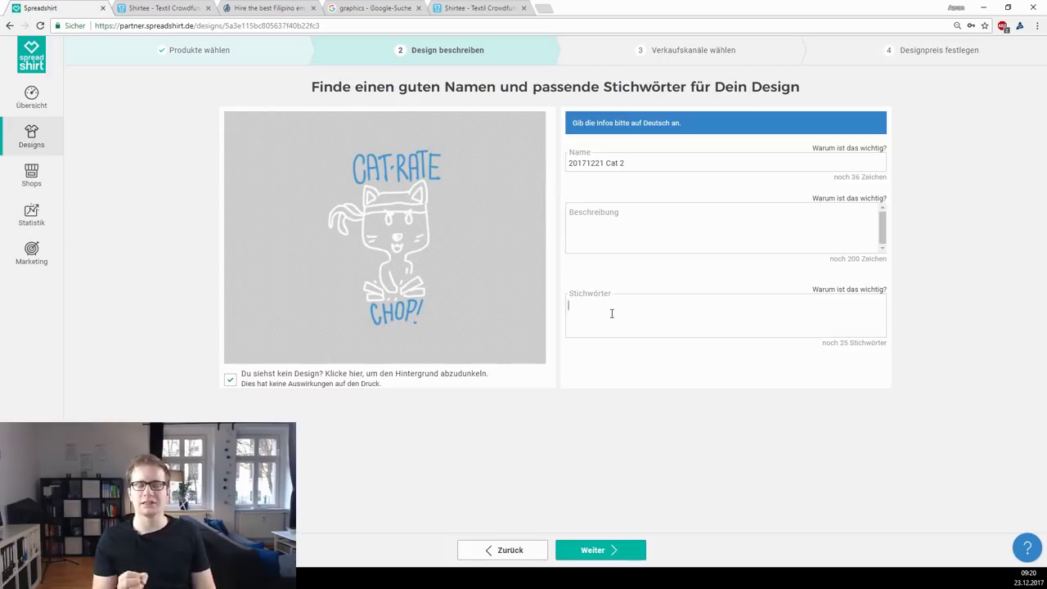
pyautogui.write('Katze')
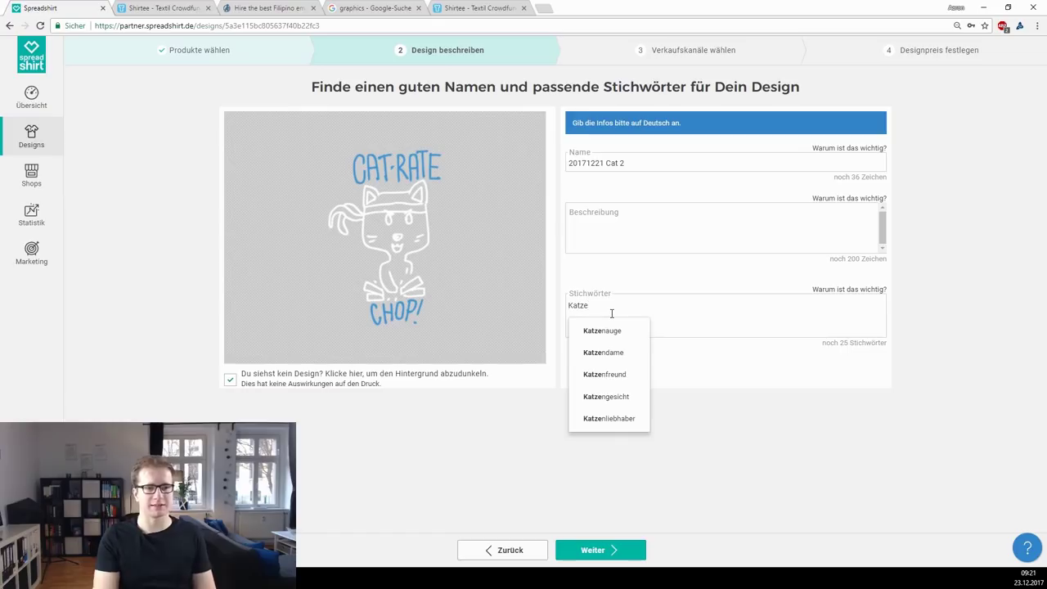
pyautogui.press('Return')
pyautogui.write('Karate')
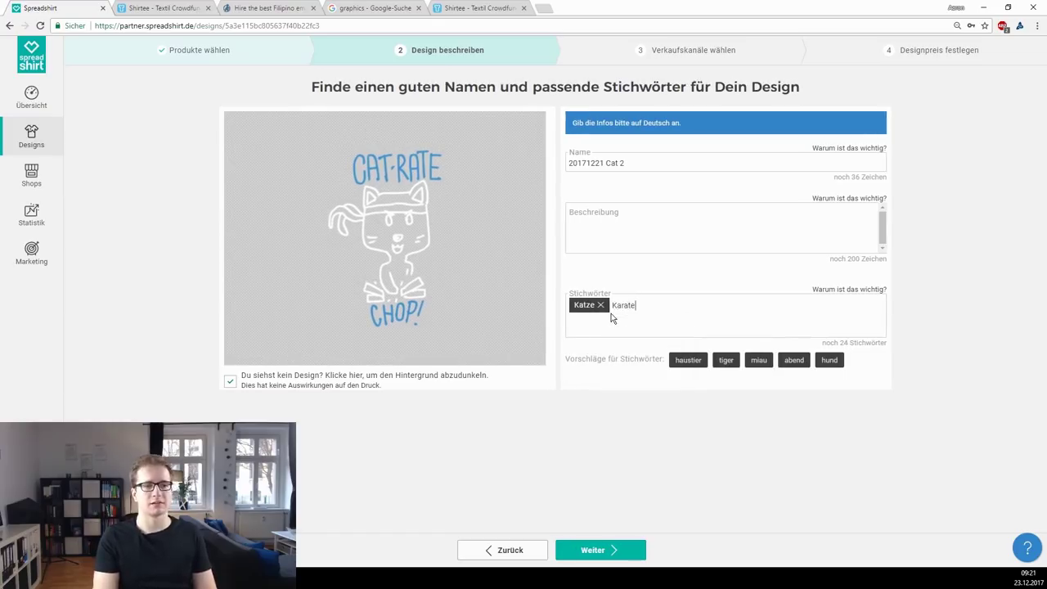
pyautogui.press('Return')
pyautogui.write('Kater')
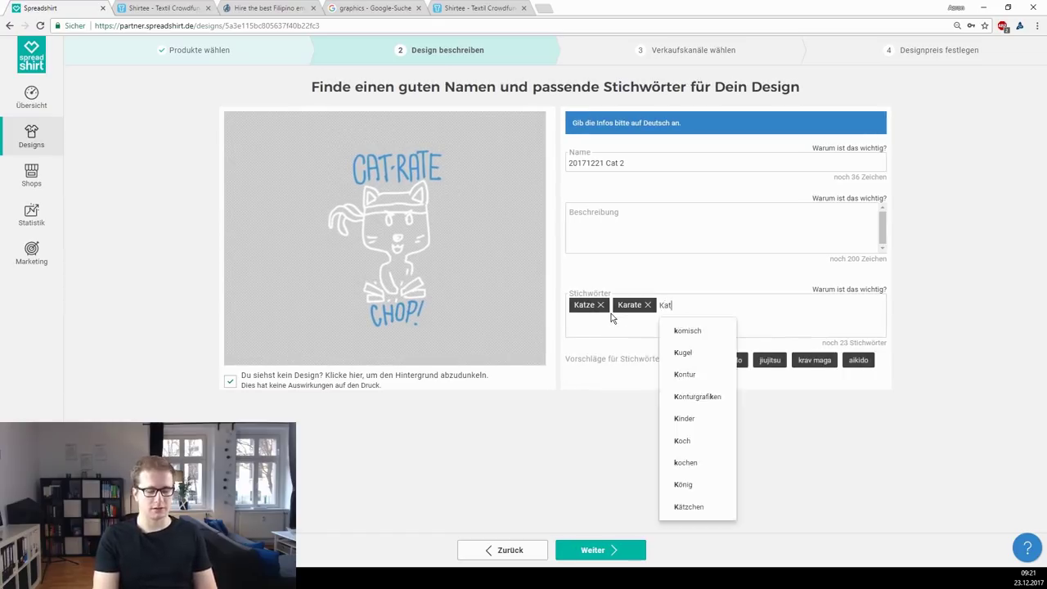
pyautogui.press('Return')
pyautogui.write('Kätzchen')
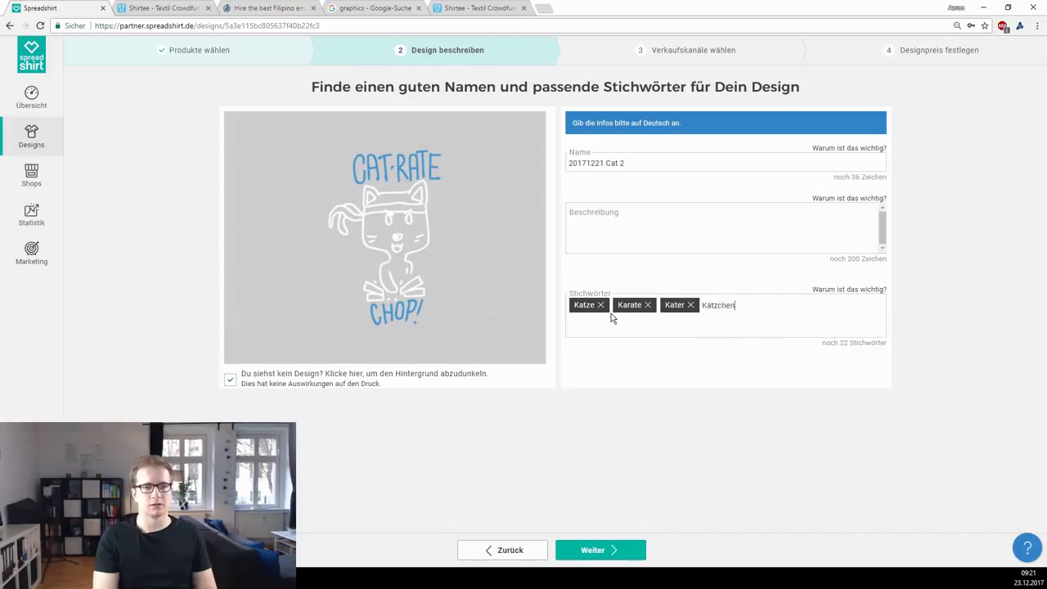
pyautogui.press('Return')
# Step: Add Geschenk, Geschenkidee and the suggested term Miez to the design's keywords
pyautogui.write('Gescheb')
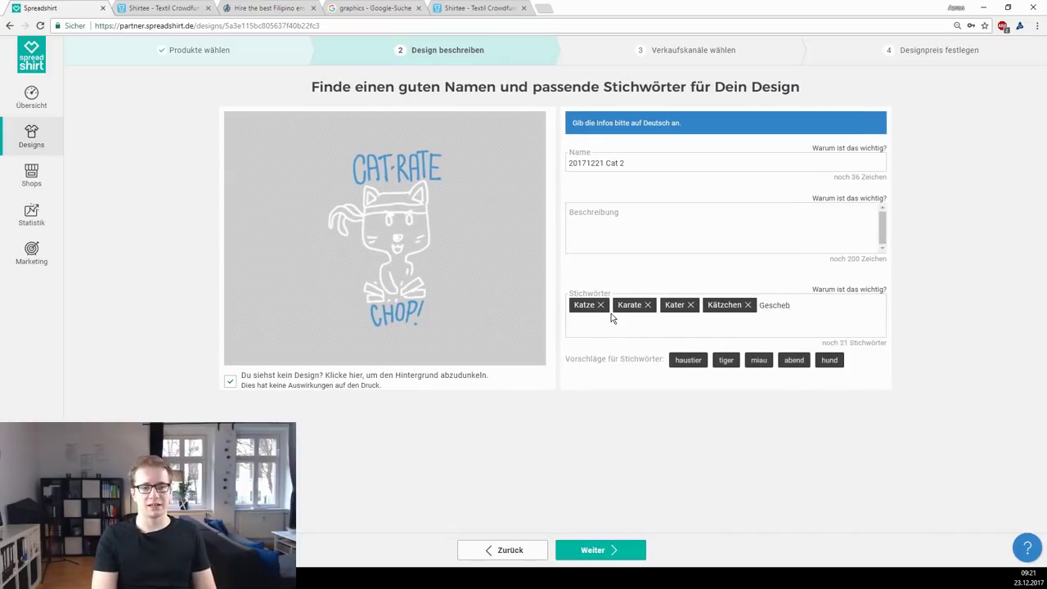
pyautogui.press('BackSpace')
pyautogui.write('nk')
pyautogui.press('Return')
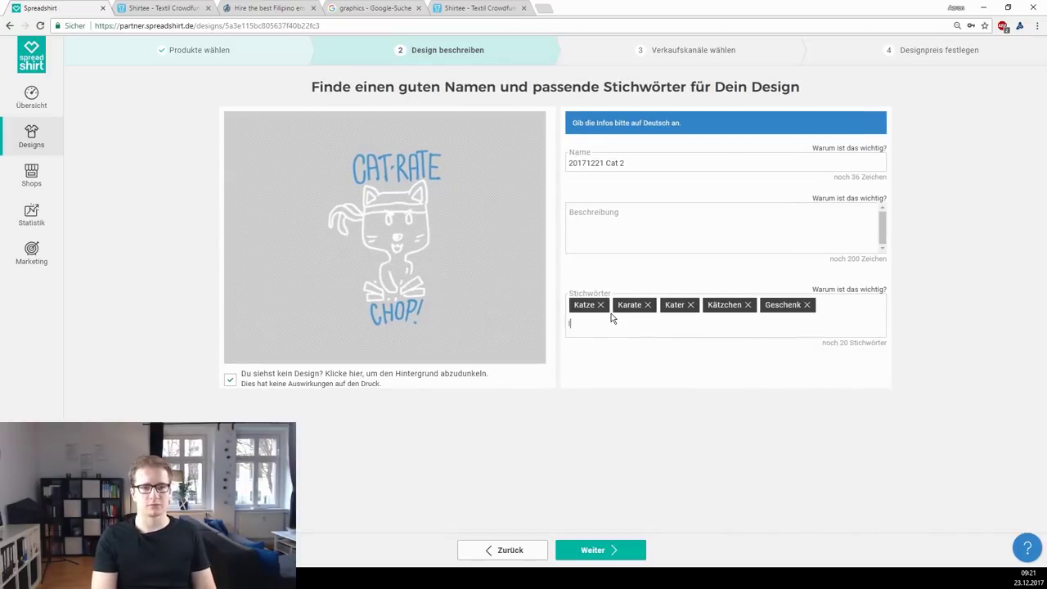
pyautogui.write('Geschenkidee')
pyautogui.press('Return')
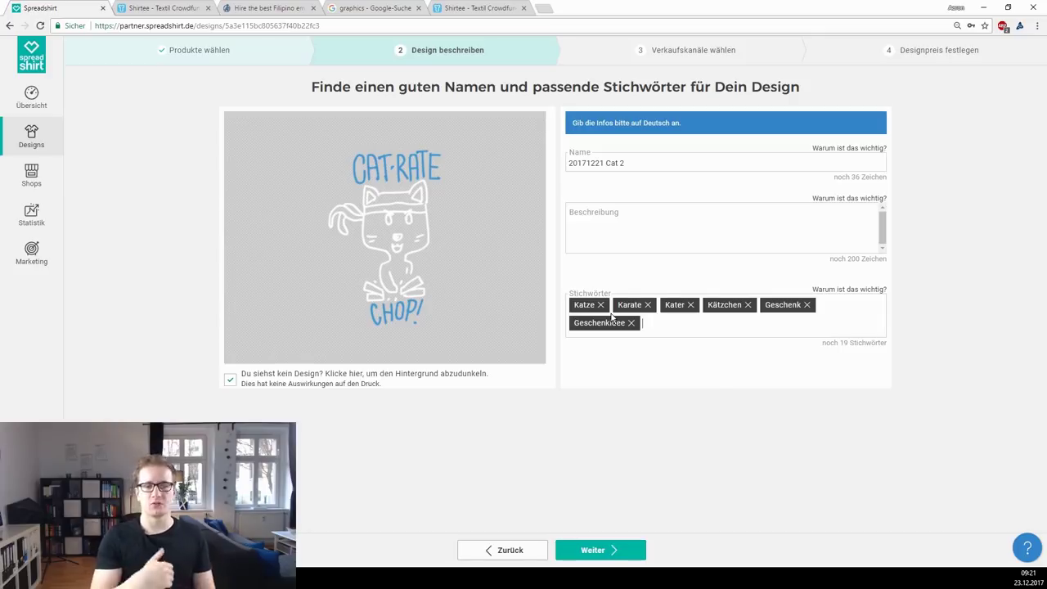
pyautogui.write('Mie')
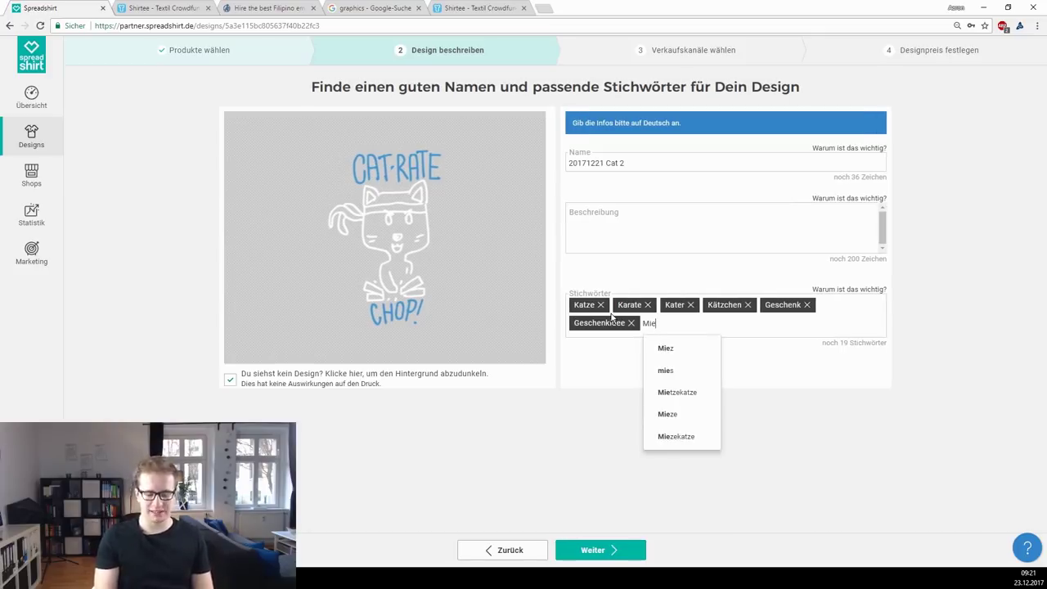
pyautogui.press('Down')
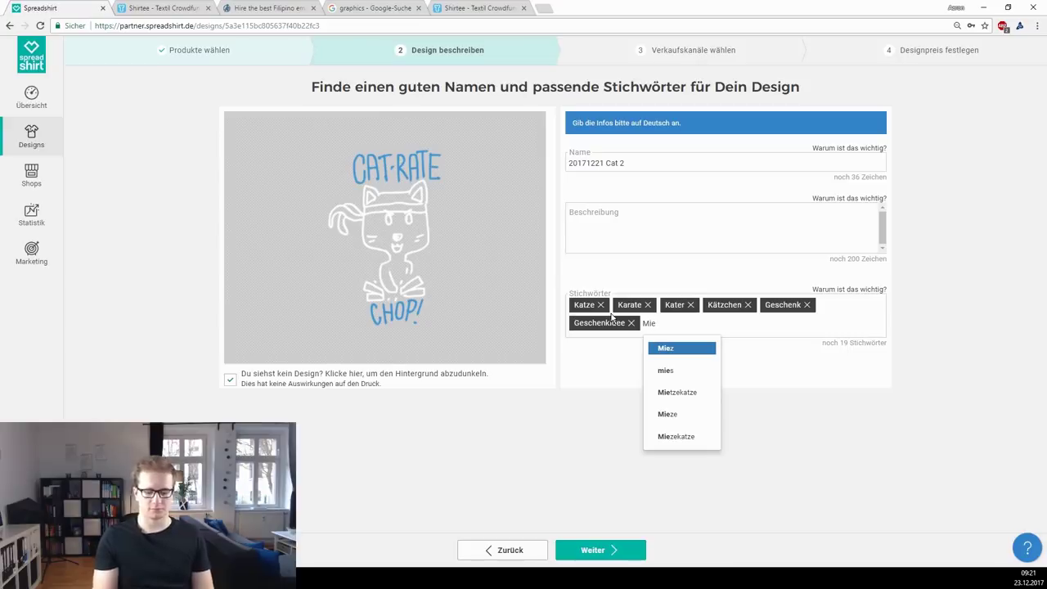
pyautogui.press('Return')
# Step: Replace the design's name with "Karate Katze"
pyautogui.moveTo(667, 164); pyautogui.dragTo(554, 164)
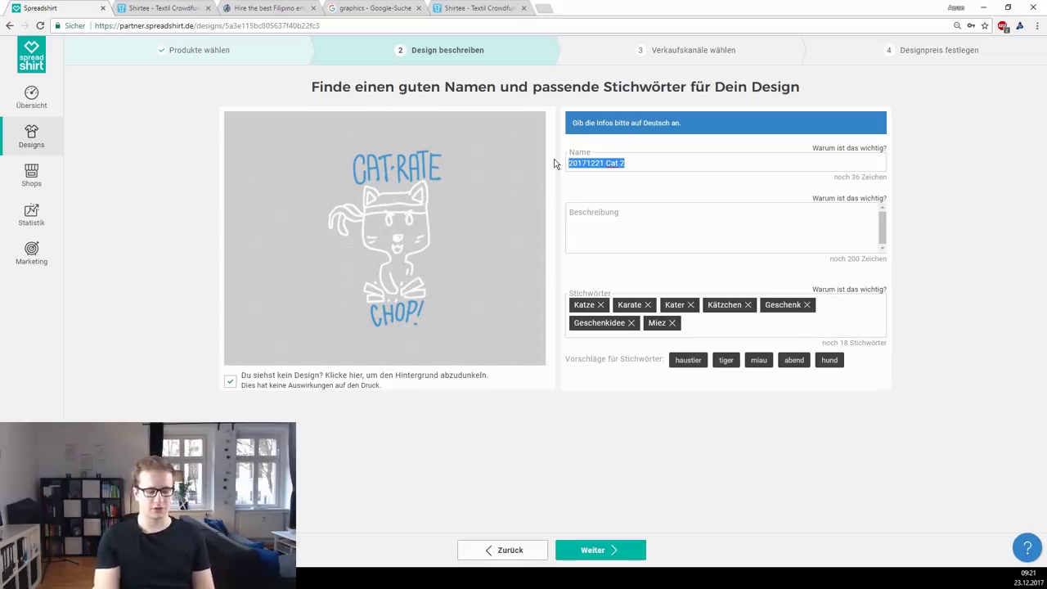
pyautogui.write('Karate K')
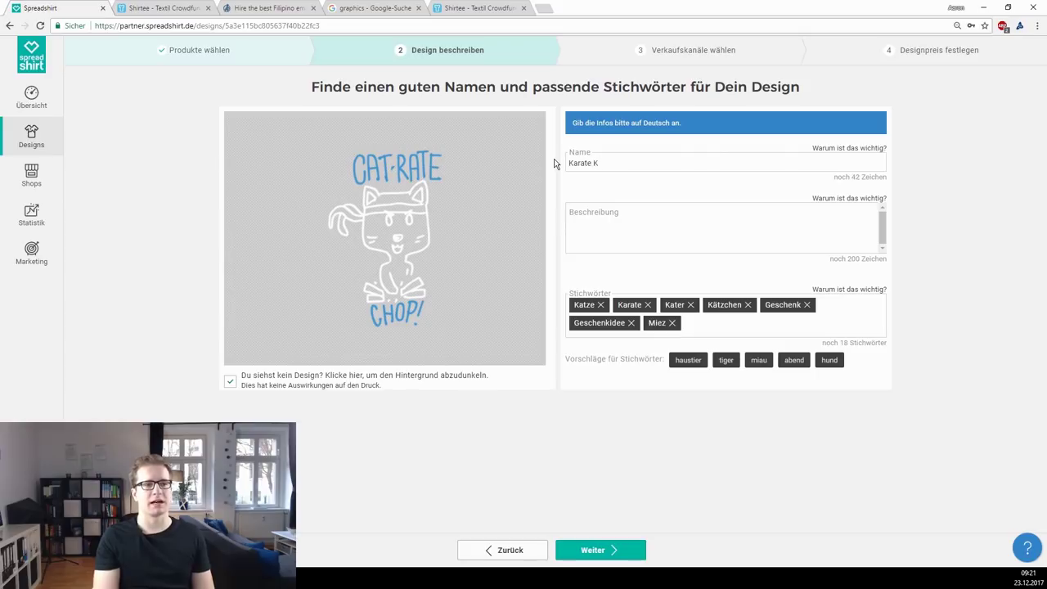
pyautogui.write('at')
pyautogui.hotkey('shift', 'Left')
pyautogui.hotkey('shift', 'Left')
pyautogui.hotkey('shift', 'Left')
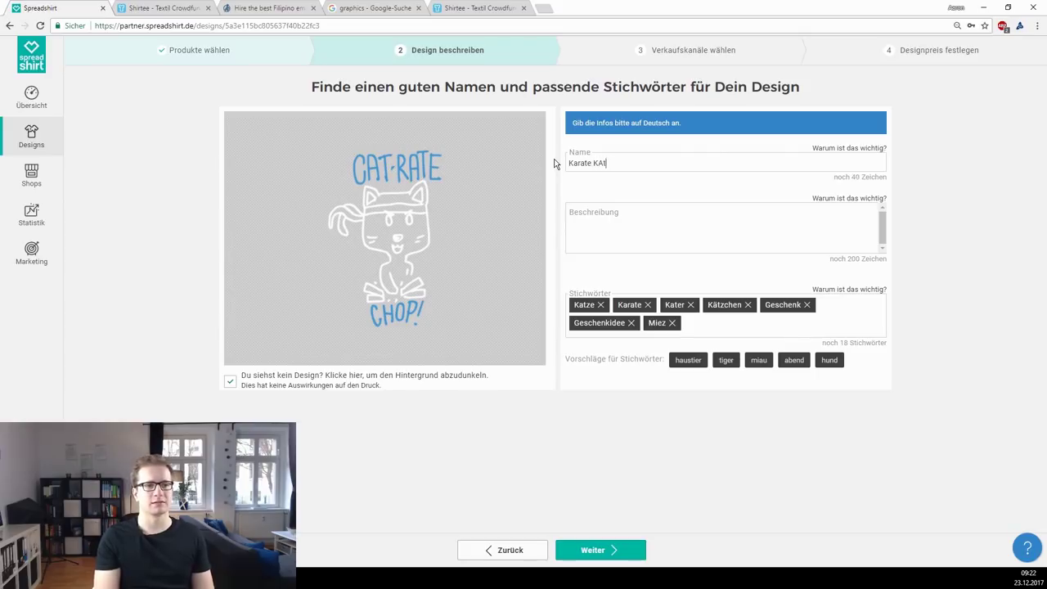
pyautogui.write('KAatze')
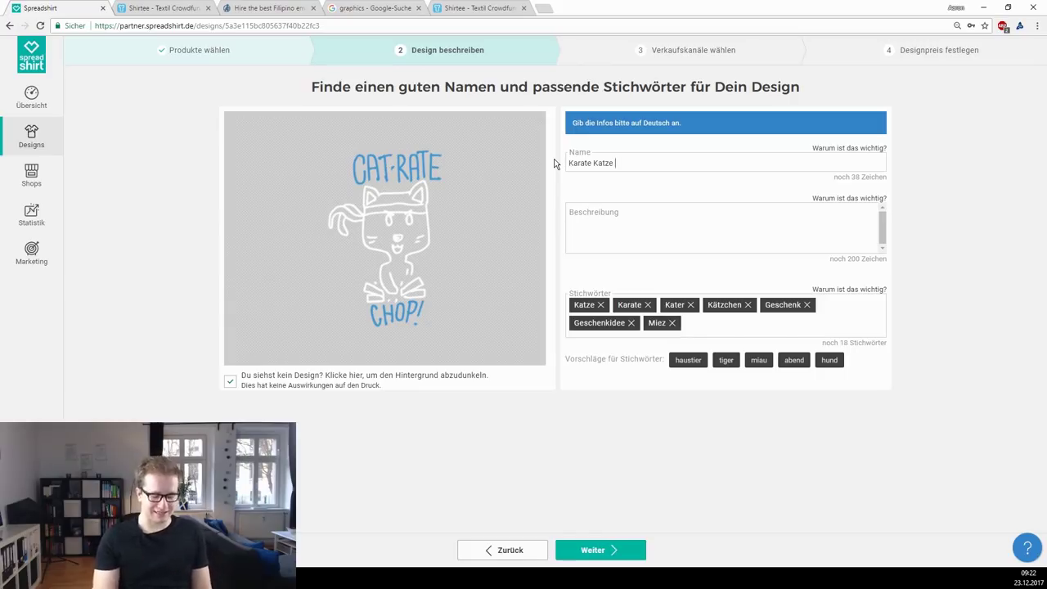
# Step: Extend the design's name with "Chop! Kätzchen Geschenk Mieze Idee"
pyautogui.write('Chop! ')
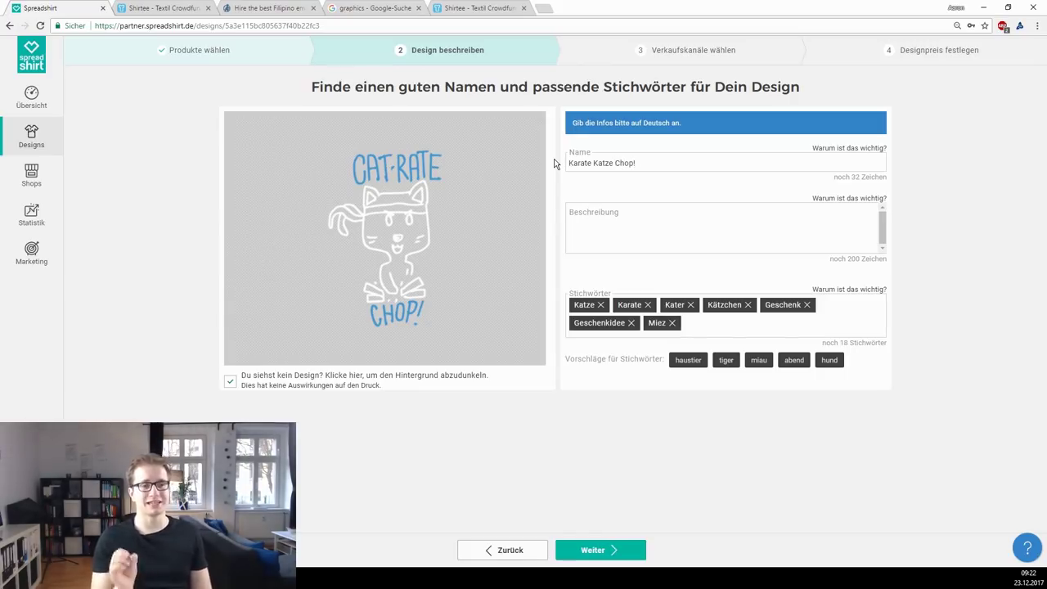
pyautogui.write('K')
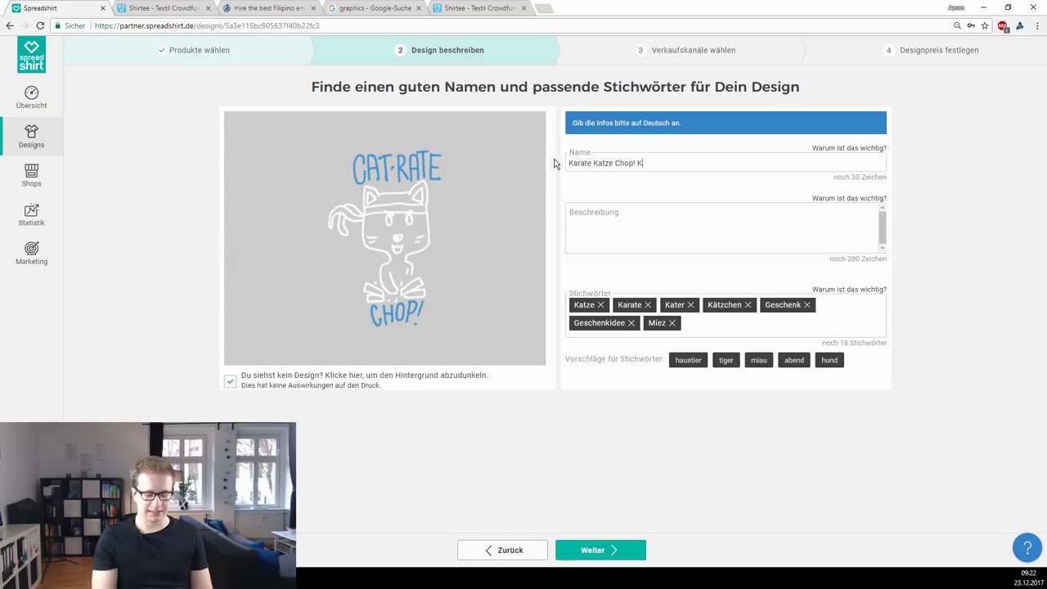
pyautogui.write('ätzchen Ge')
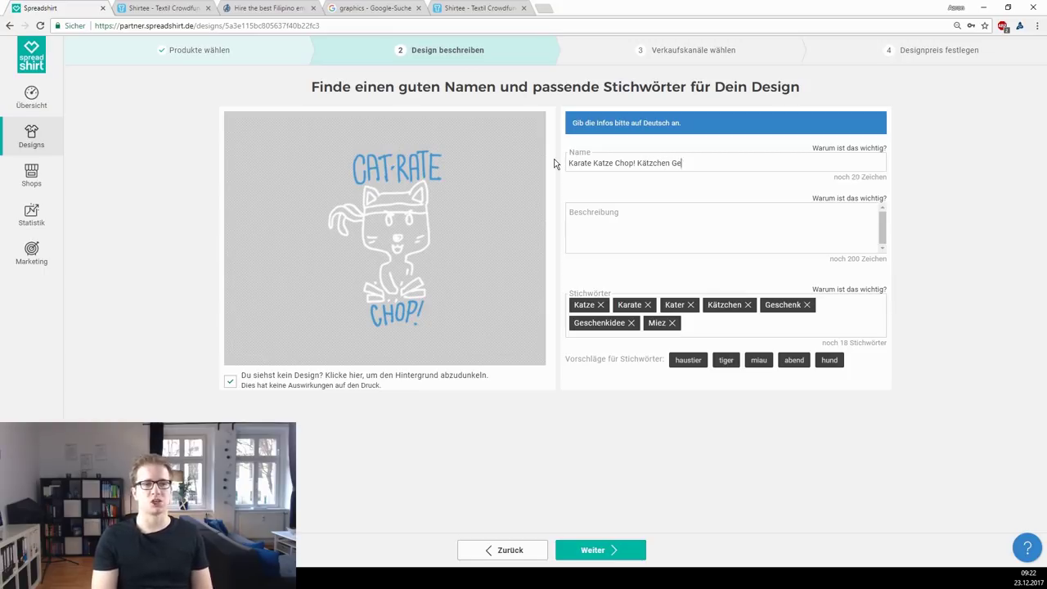
pyautogui.write('schenk Mieze')
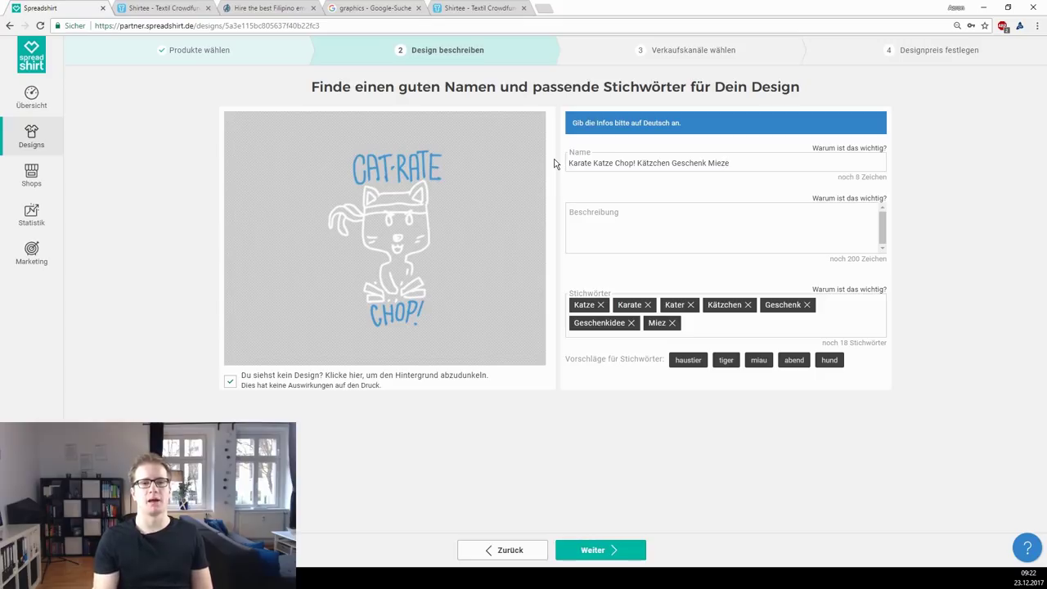
pyautogui.write(' Idee')
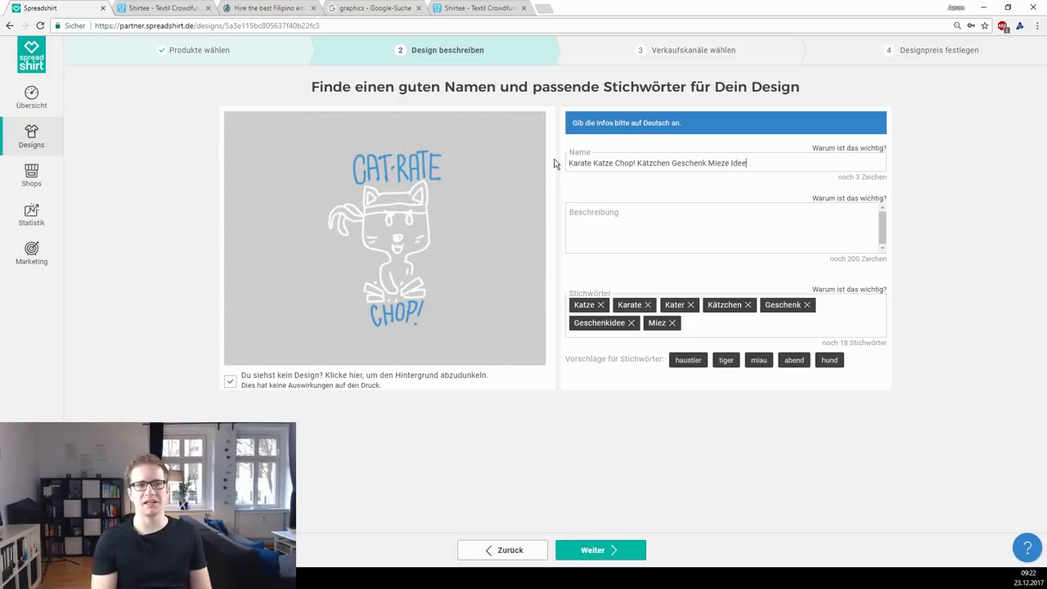
# Step: Add the suggested keywords haustier and Mieze to the design
pyautogui.press('Tab')
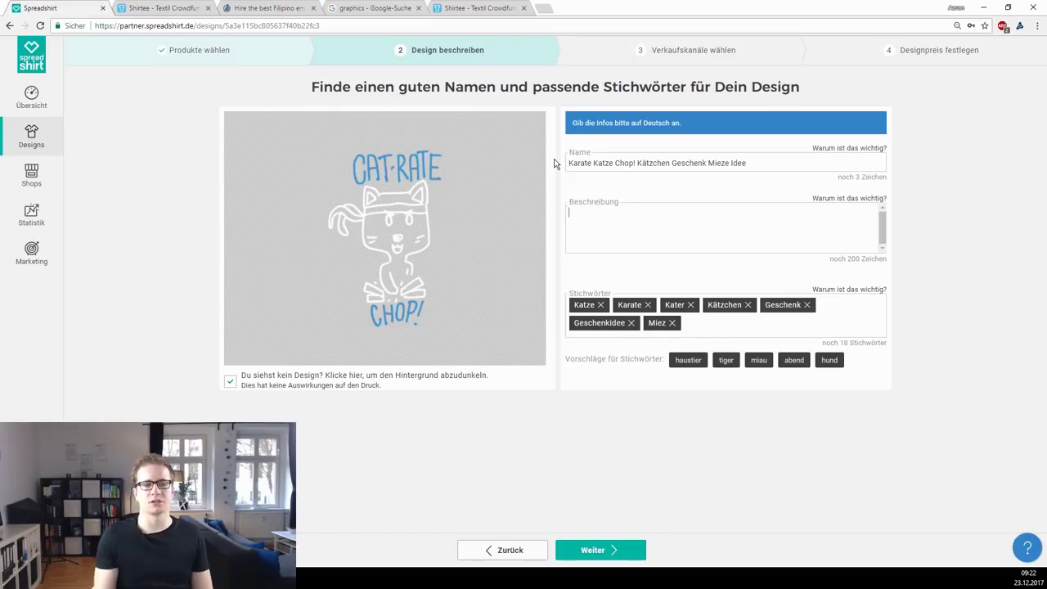
pyautogui.click(682, 361)
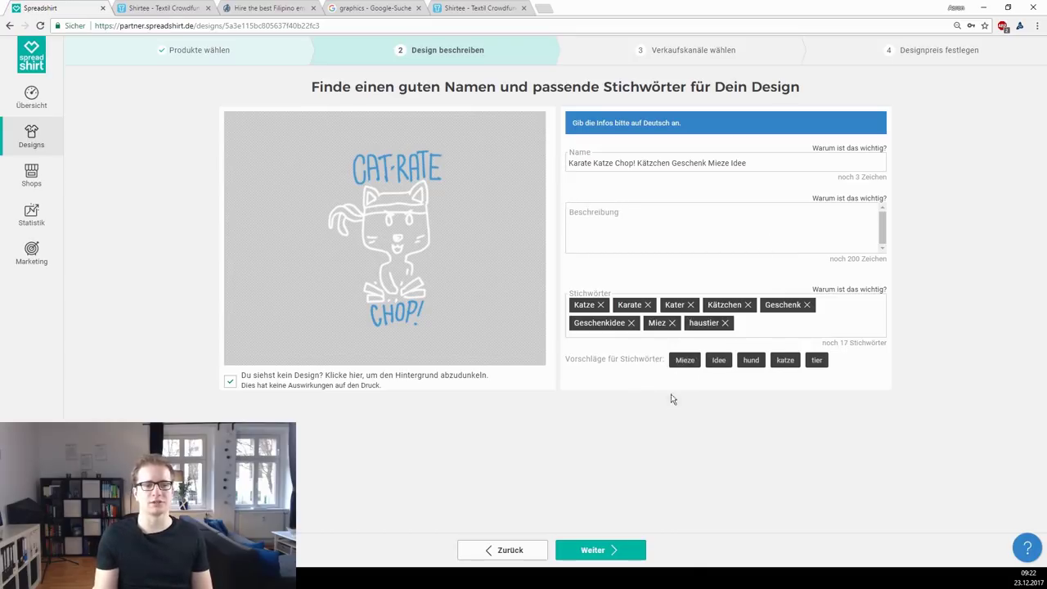
pyautogui.click(685, 359)
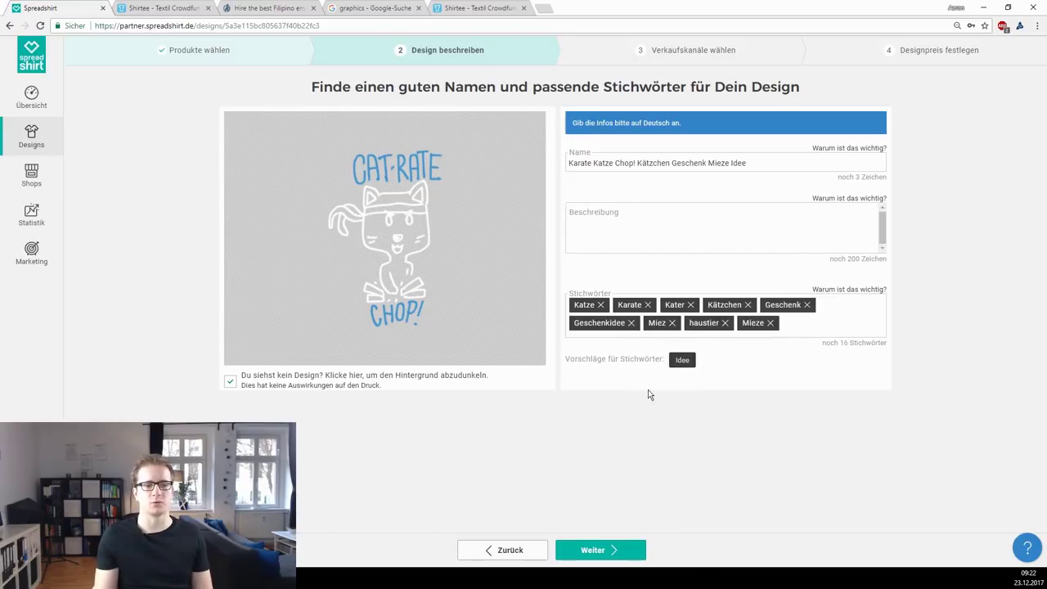
# Step: Start the design's description with "Coole Karate Katze mit Stirnband!"
pyautogui.click(600, 230)
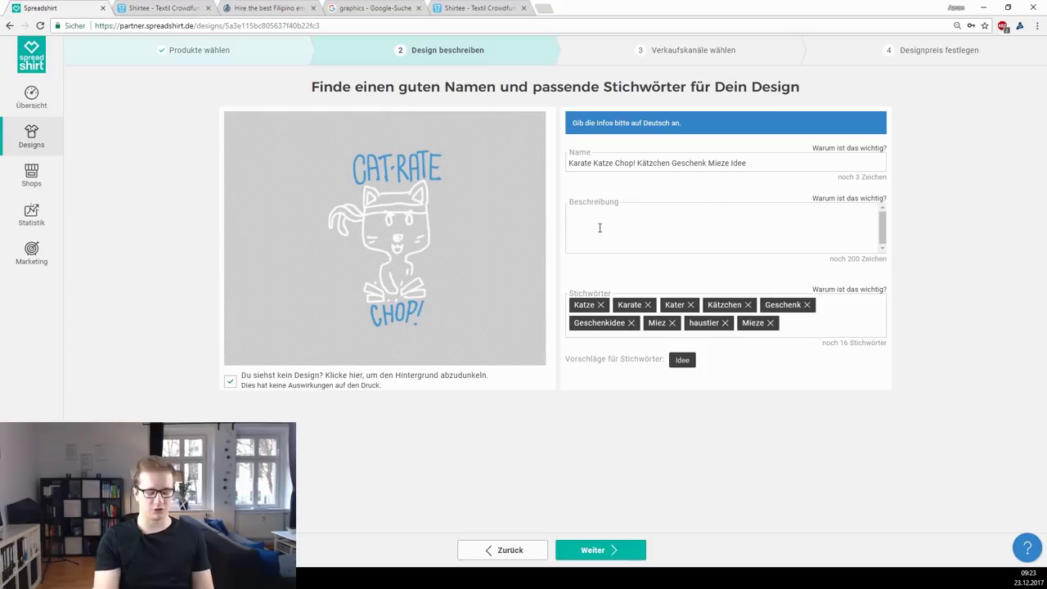
pyautogui.write('Cool')
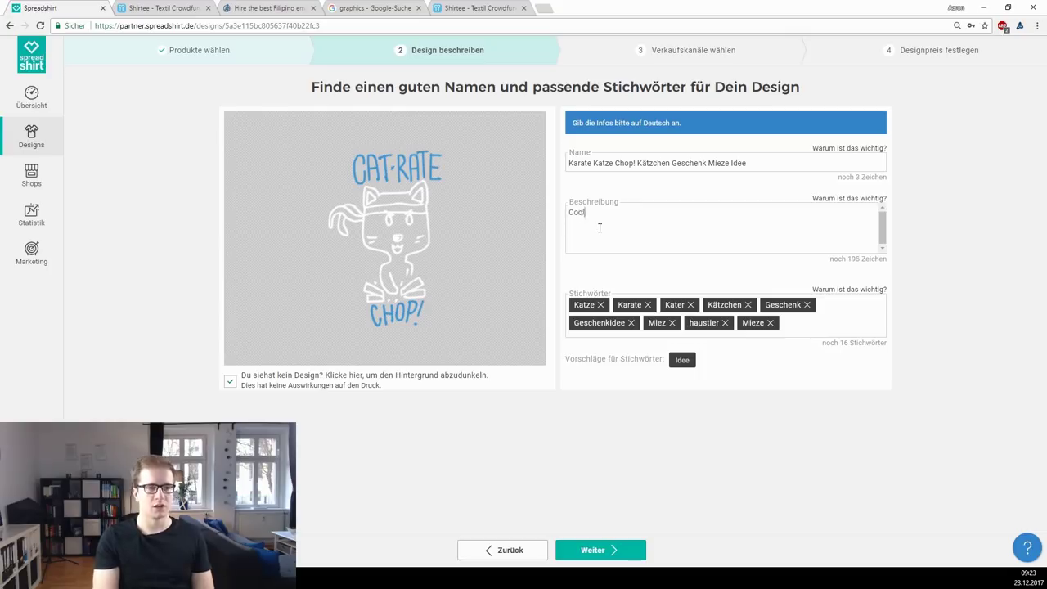
pyautogui.write('e Karate Katze ')
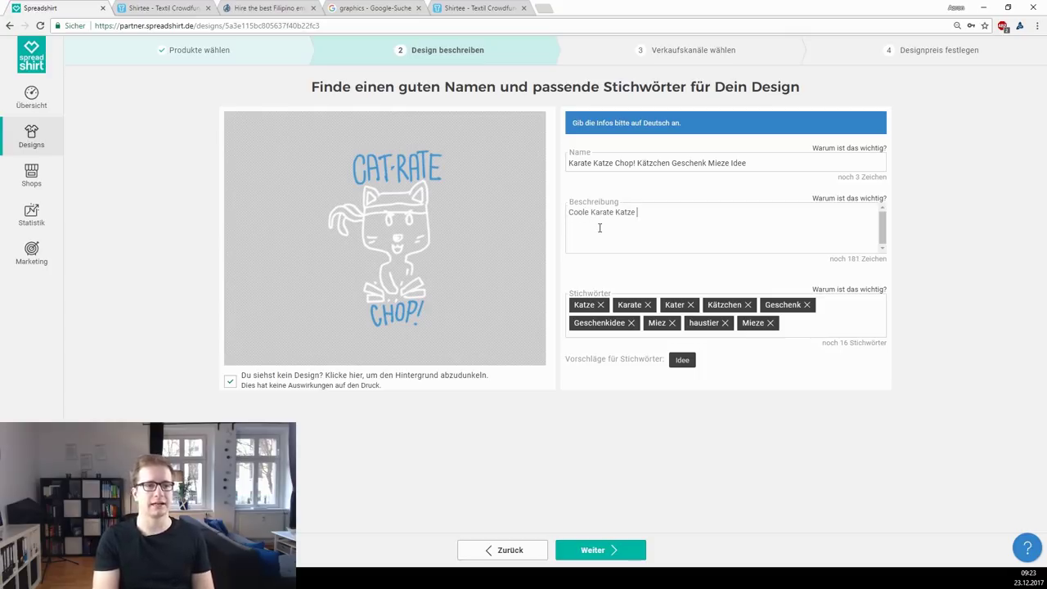
pyautogui.write('mit St')
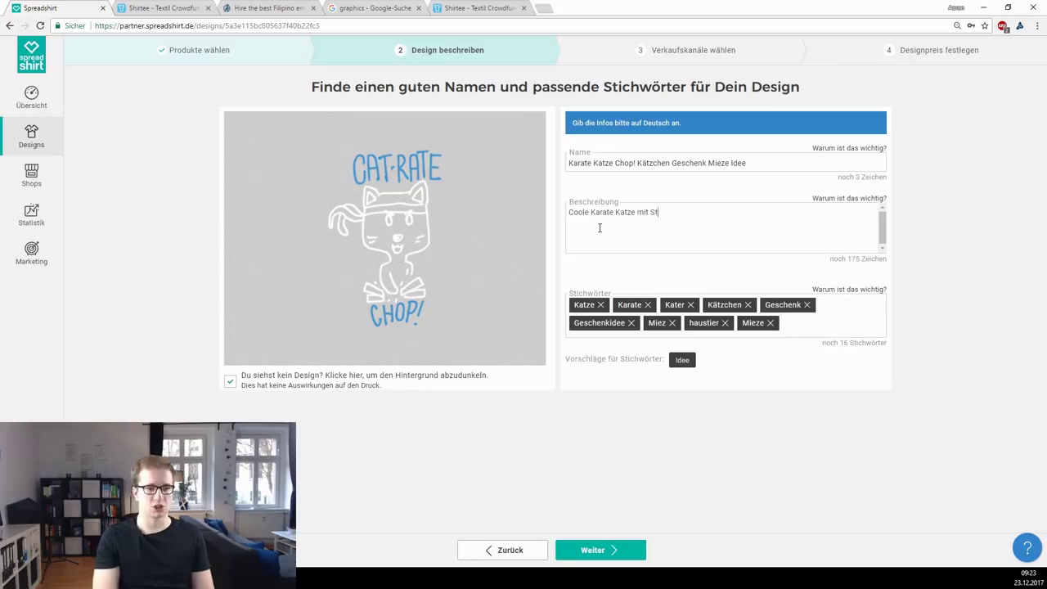
pyautogui.write('irnband! Das')
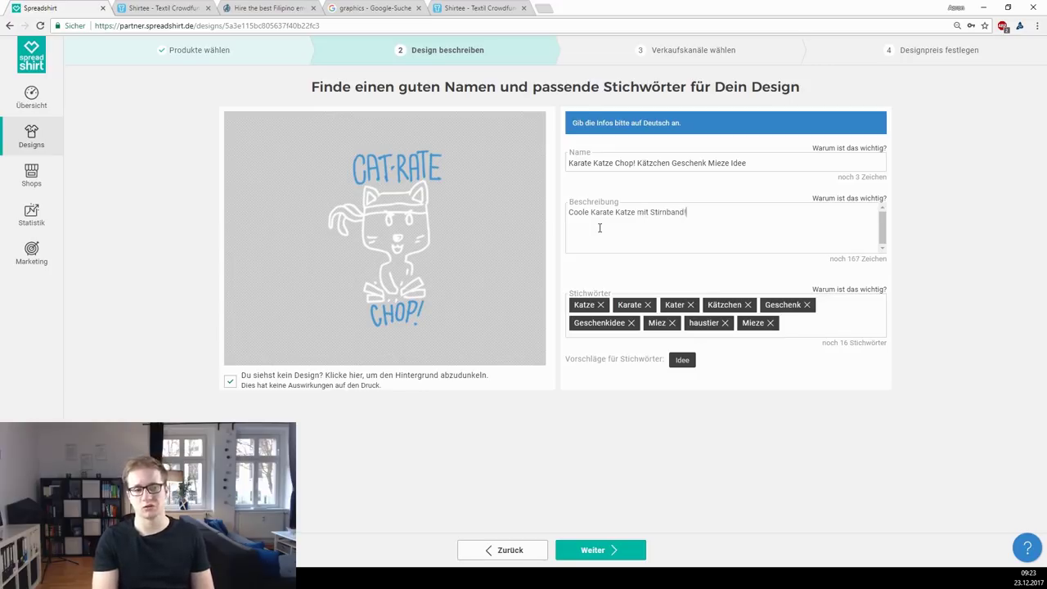
pyautogui.press('BackSpace')
pyautogui.press('BackSpace')
pyautogui.press('BackSpace')
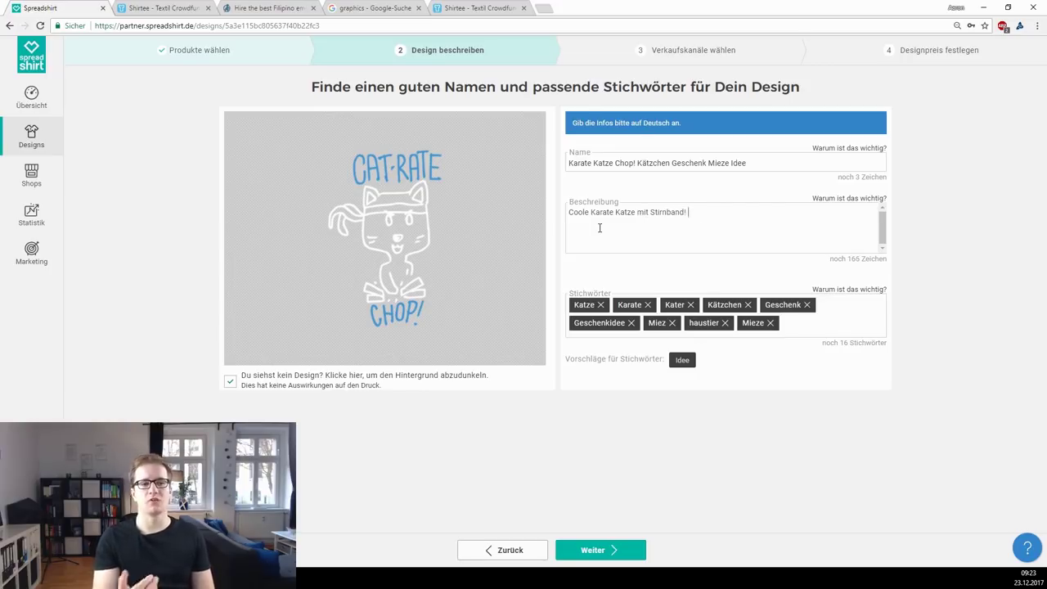
pyautogui.press('BackSpace')
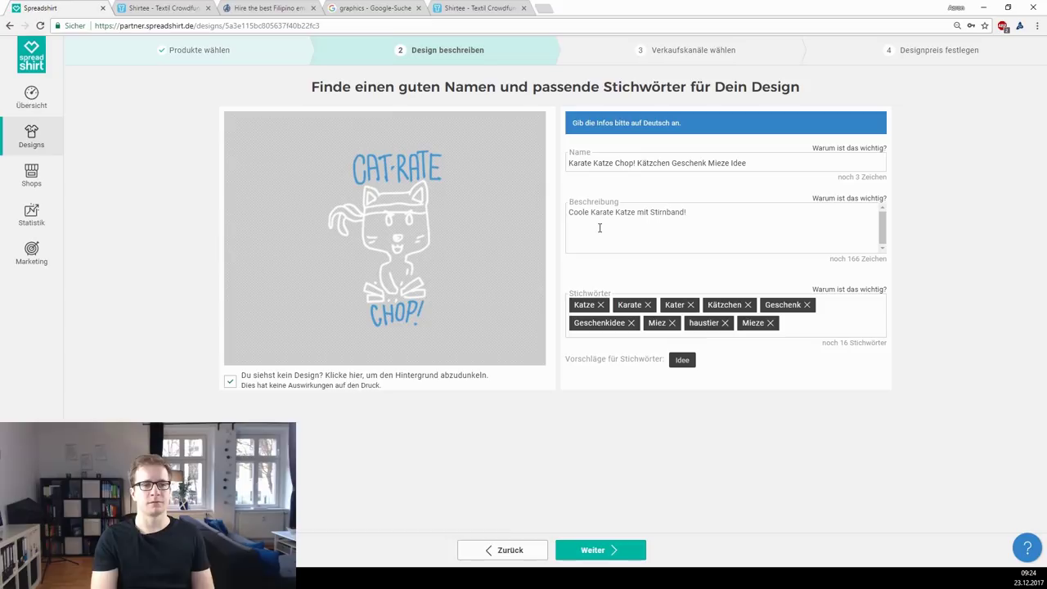
# Step: Extend the design's description with "Ein tolles Geschenk für Kinder die gern Sport treiben."
pyautogui.write('Ein tolles Geschenk')
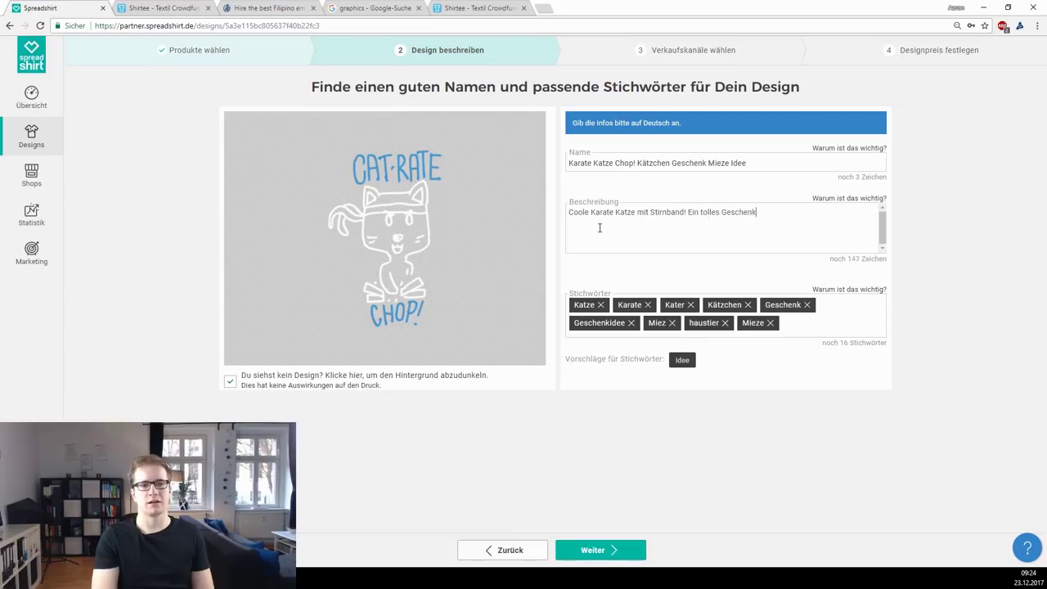
pyautogui.write(' für Kinder ')
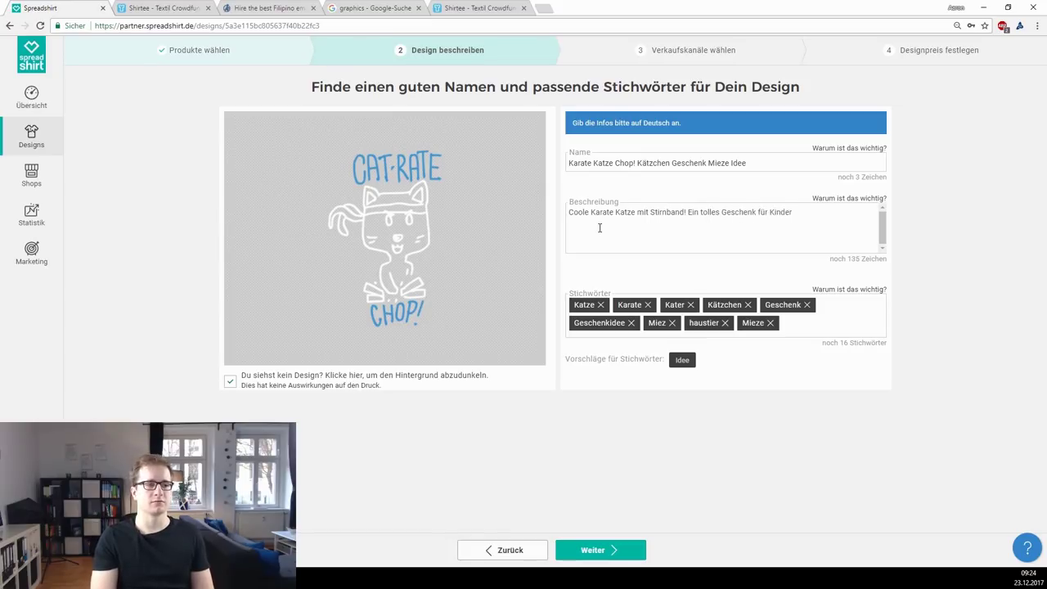
pyautogui.write('die gern')
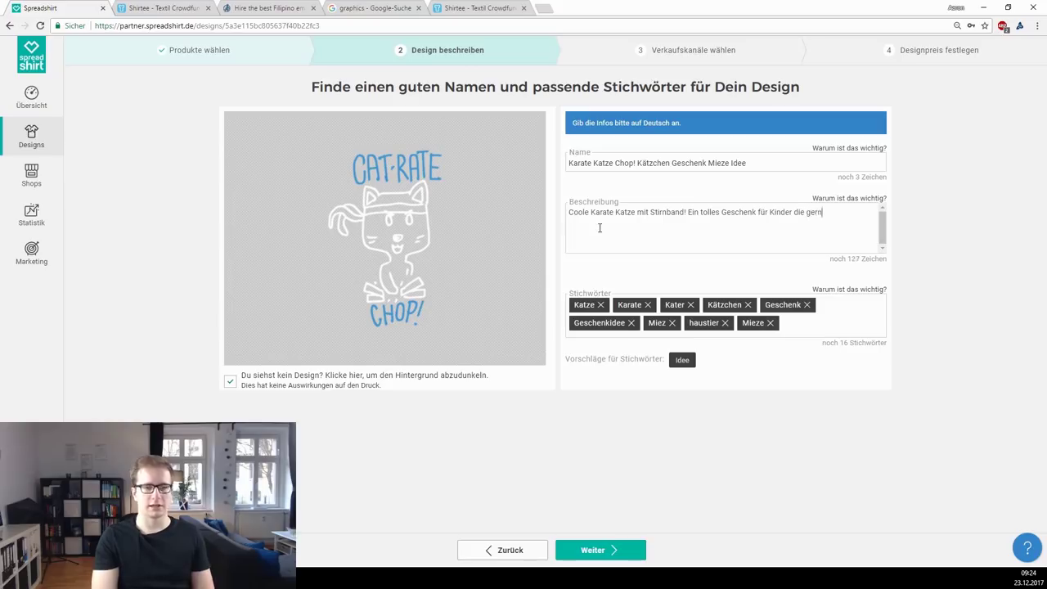
pyautogui.write(' Sport treiben')
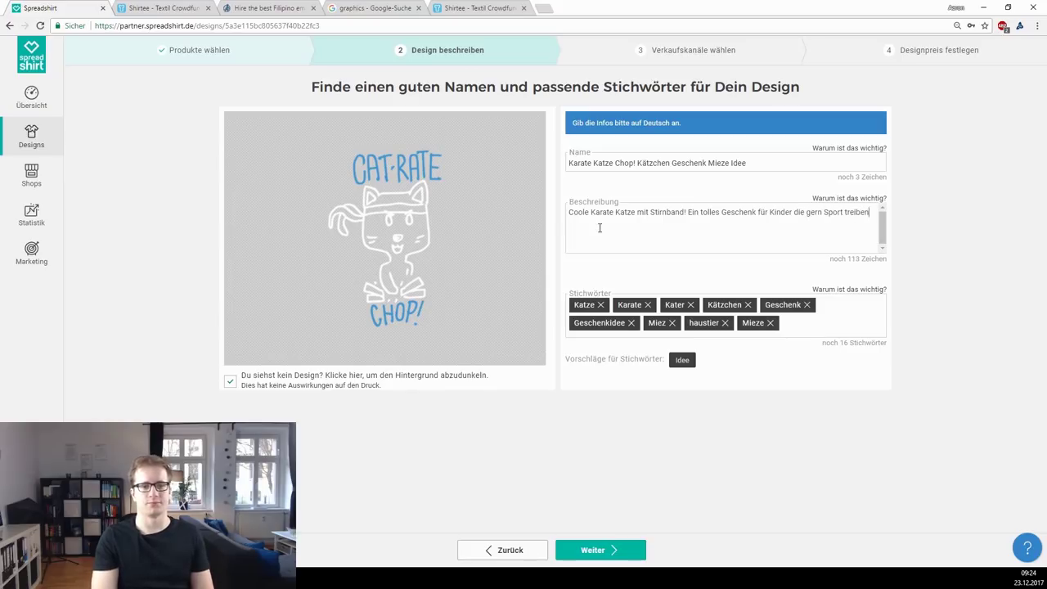
pyautogui.write('.')
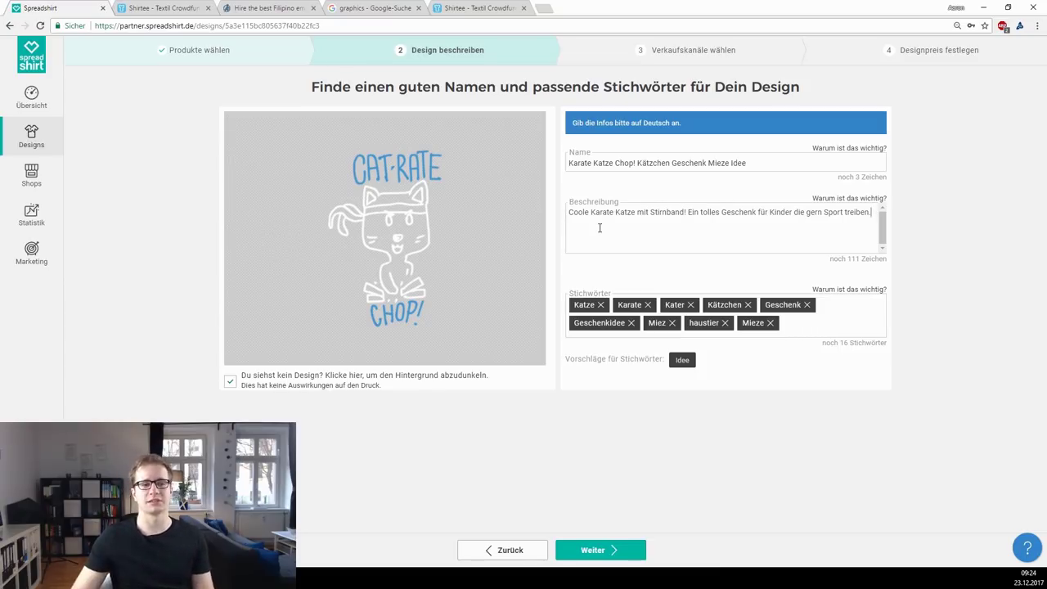
# Step: Enable selling the design on the Marktplatz and continue to the design price
pyautogui.click(609, 546)
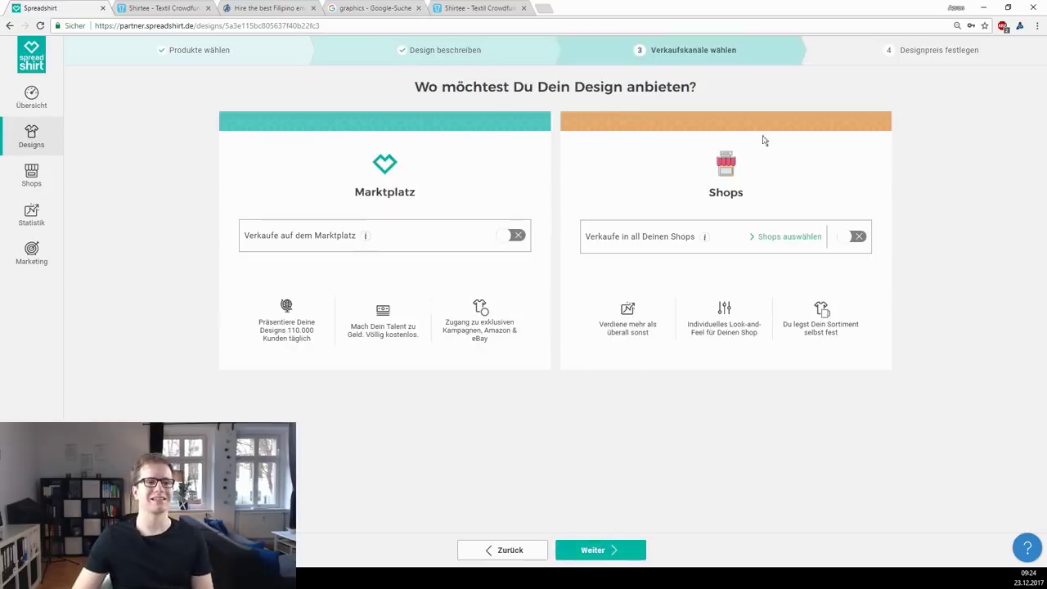
pyautogui.click(519, 239)
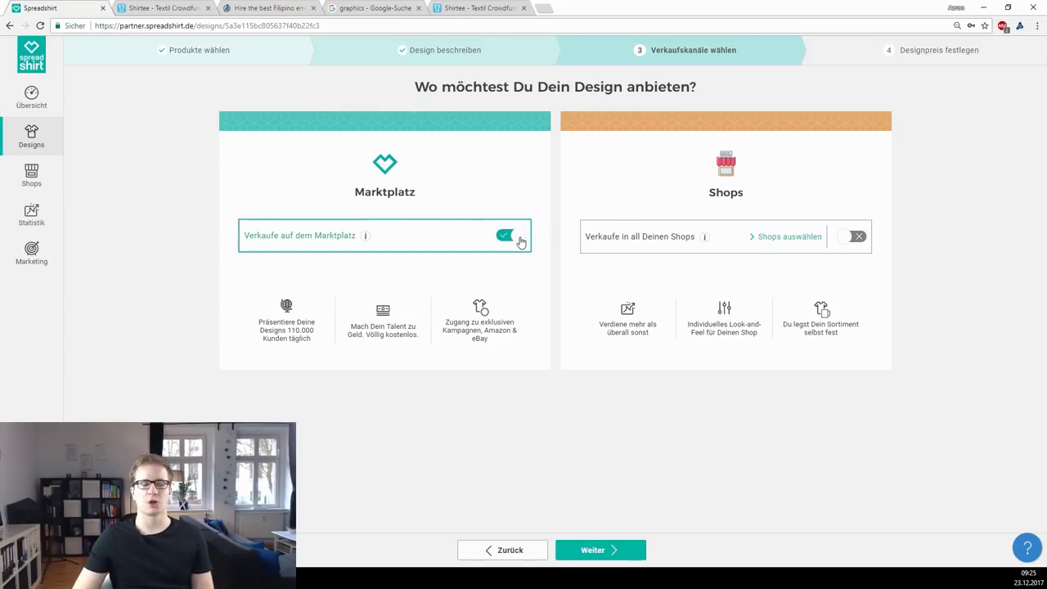
pyautogui.click(612, 552)
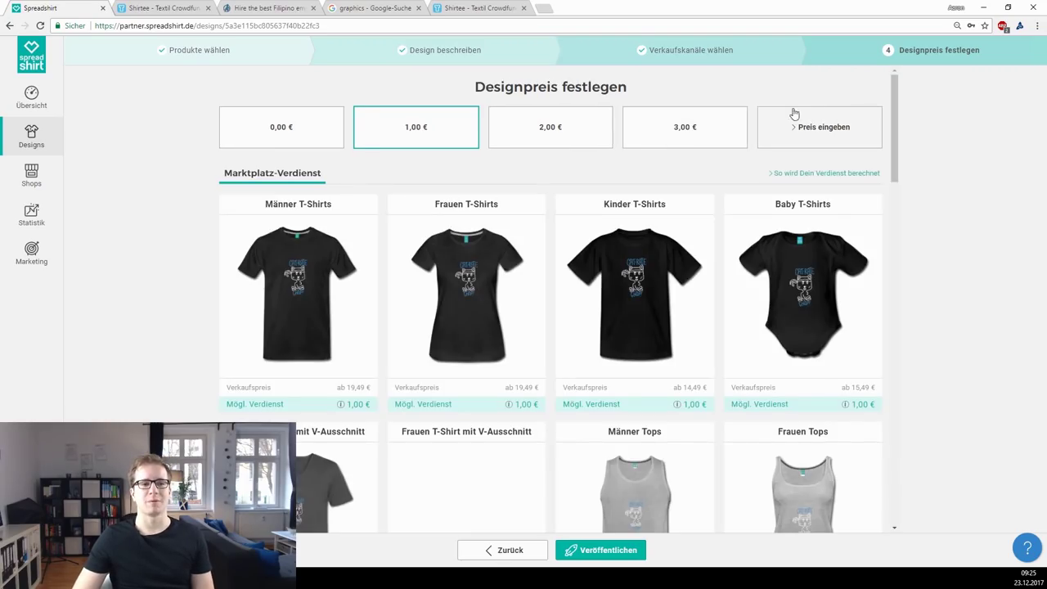
# Step: Try the preset design price of 3,00 € and replace it with a custom price of 8,46 €
pyautogui.click(700, 129)
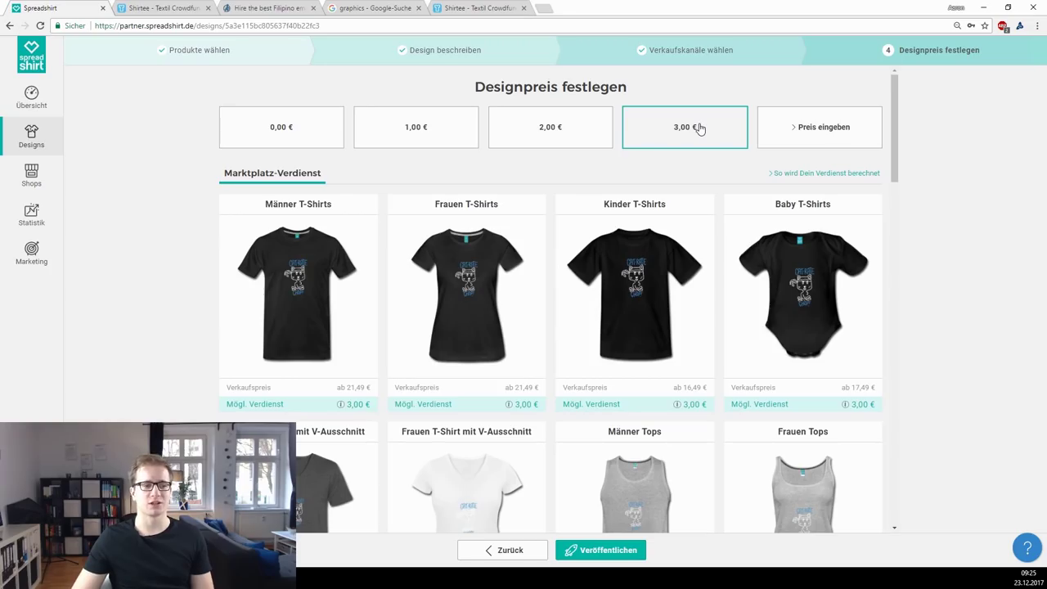
pyautogui.moveTo(370, 389); pyautogui.dragTo(329, 390)
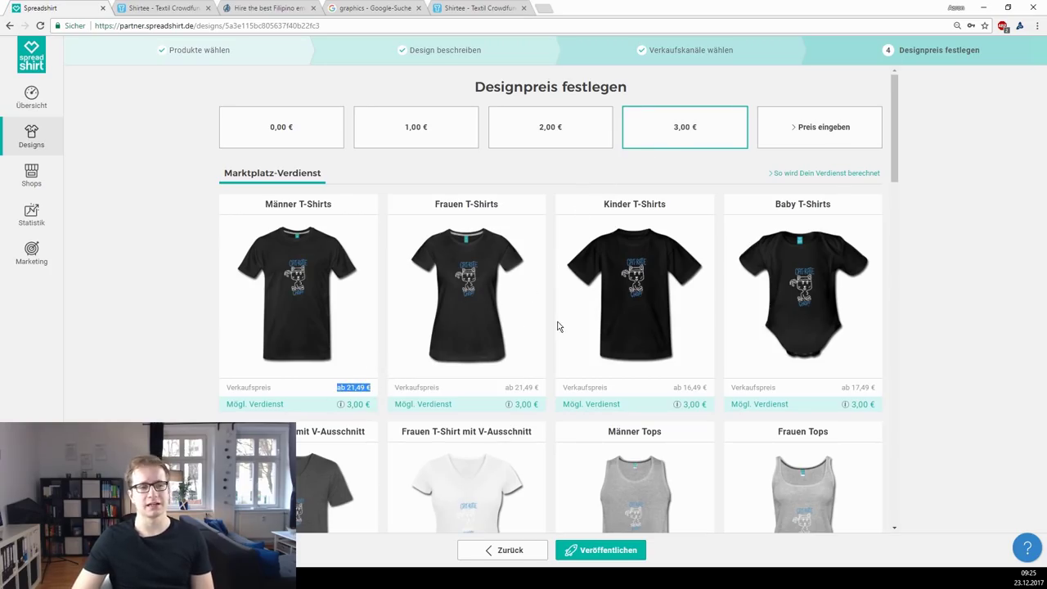
pyautogui.click(803, 147)
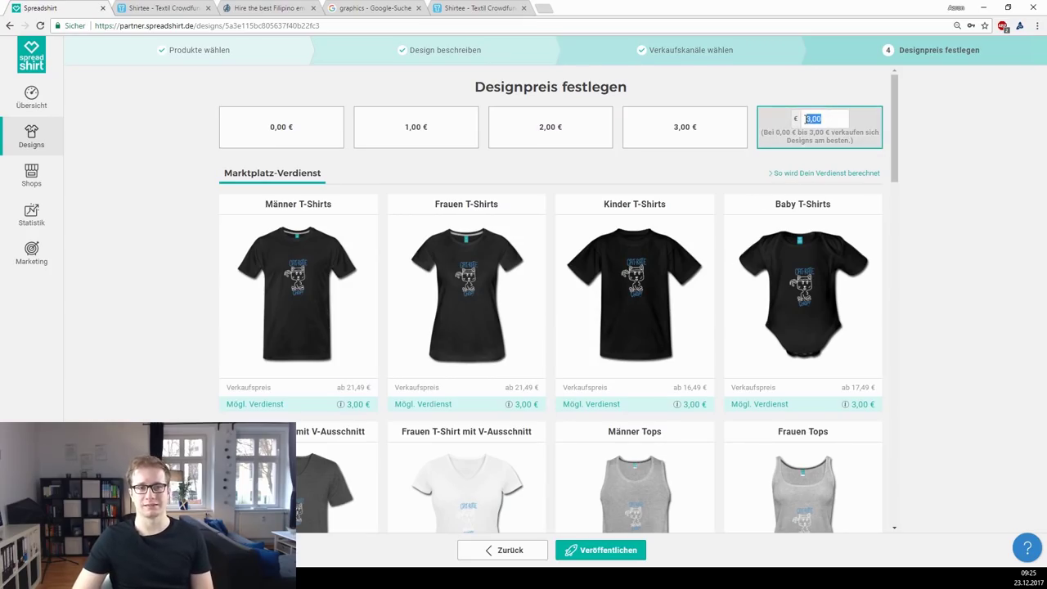
pyautogui.write('8,46')
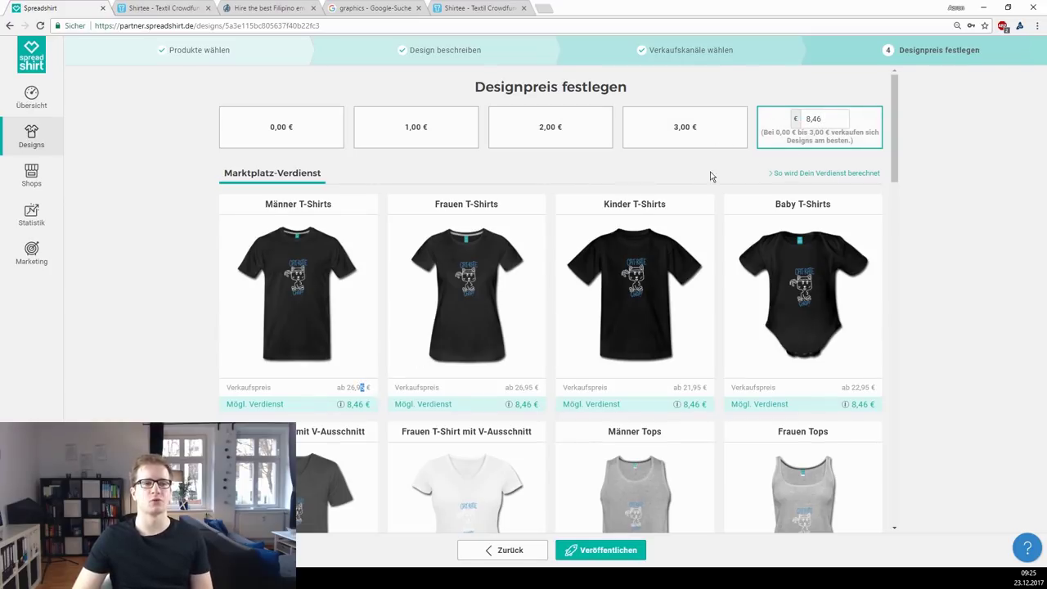
# Step: Try a custom design price of 8,00 € and return it to 8,46 €
pyautogui.moveTo(822, 118); pyautogui.dragTo(810, 119)
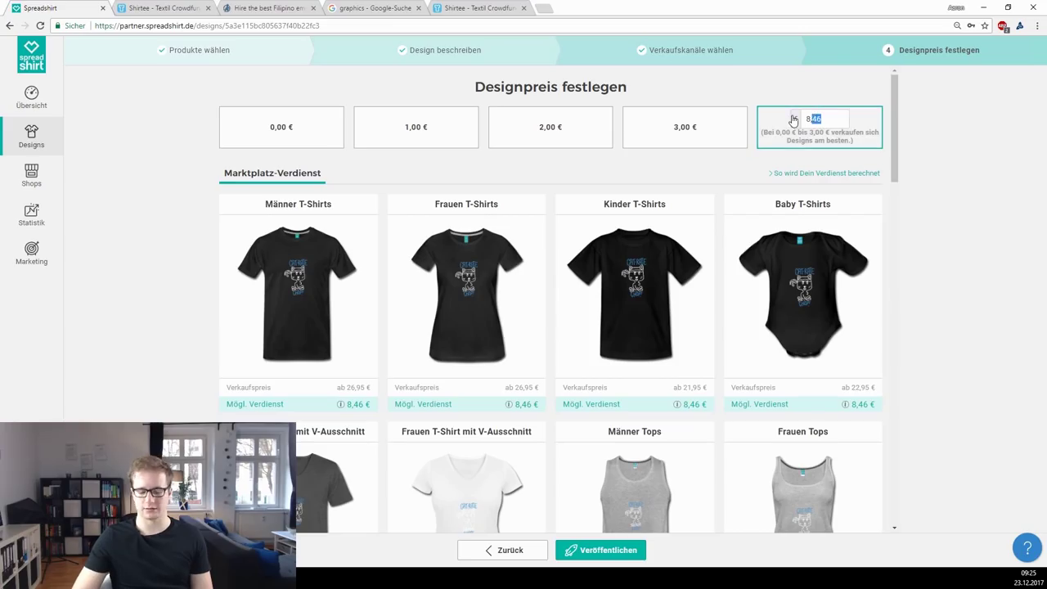
pyautogui.write('00')
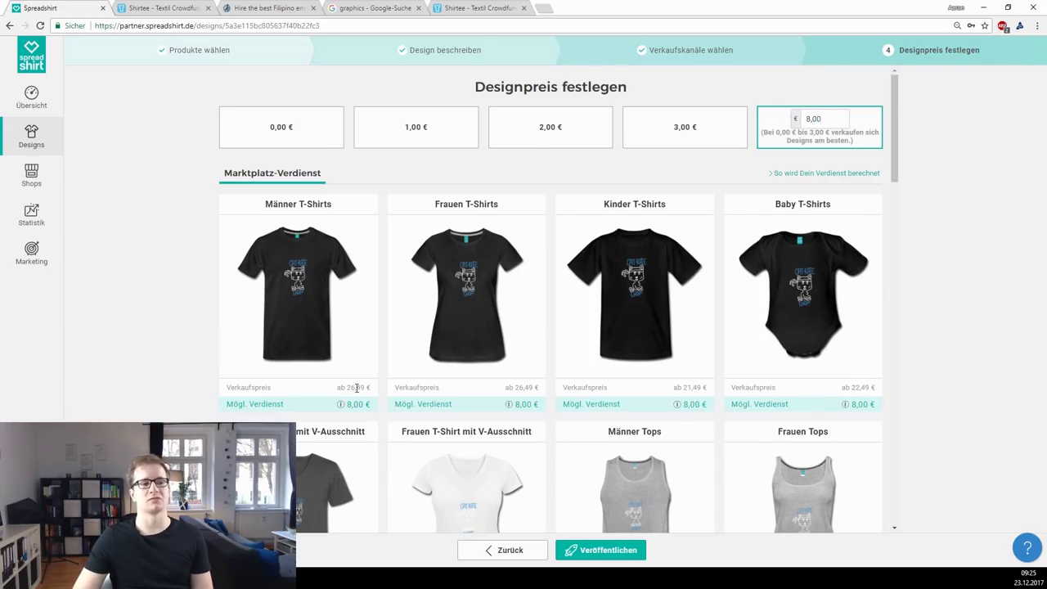
pyautogui.moveTo(822, 121); pyautogui.dragTo(809, 121)
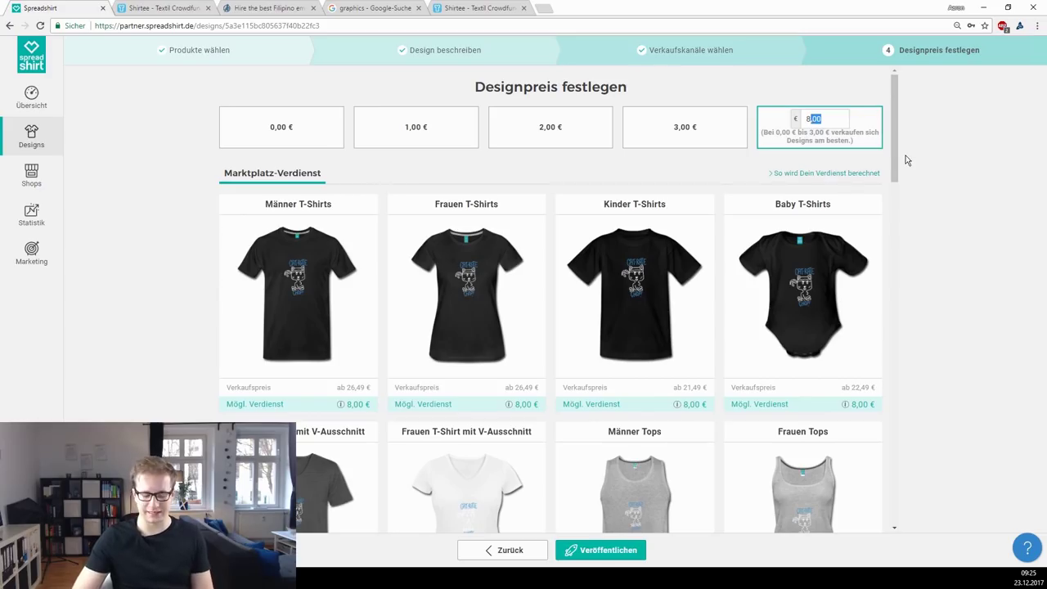
pyautogui.write(',46')
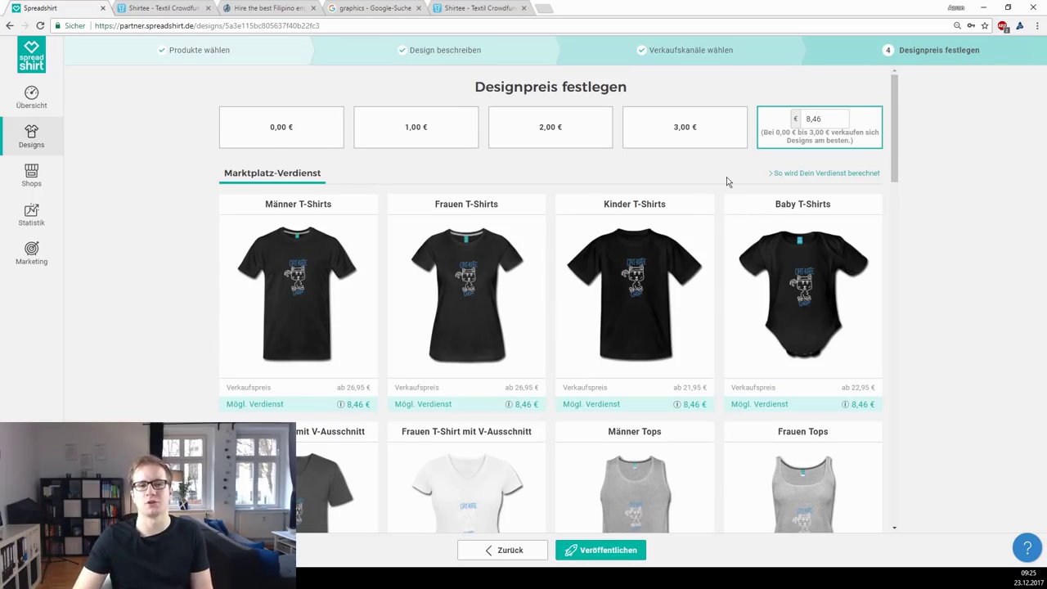
# Step: Set the custom design price to 9,46 € and publish the design, closing the completion dialog
pyautogui.moveTo(813, 118); pyautogui.dragTo(807, 117)
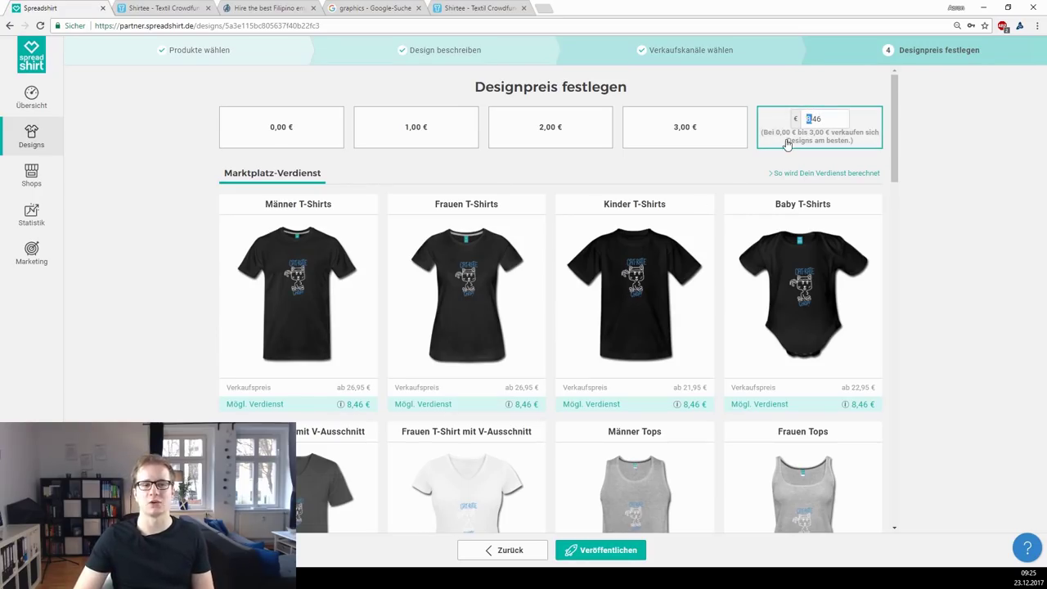
pyautogui.write('9')
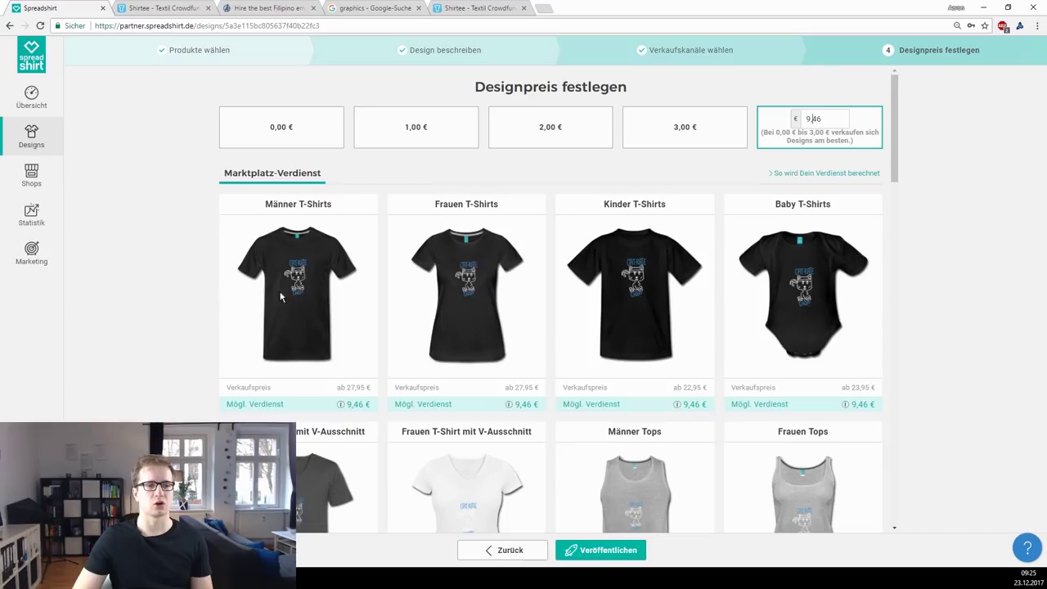
pyautogui.scroll(-1, 252, 393)
pyautogui.scroll(1, 457, 406)
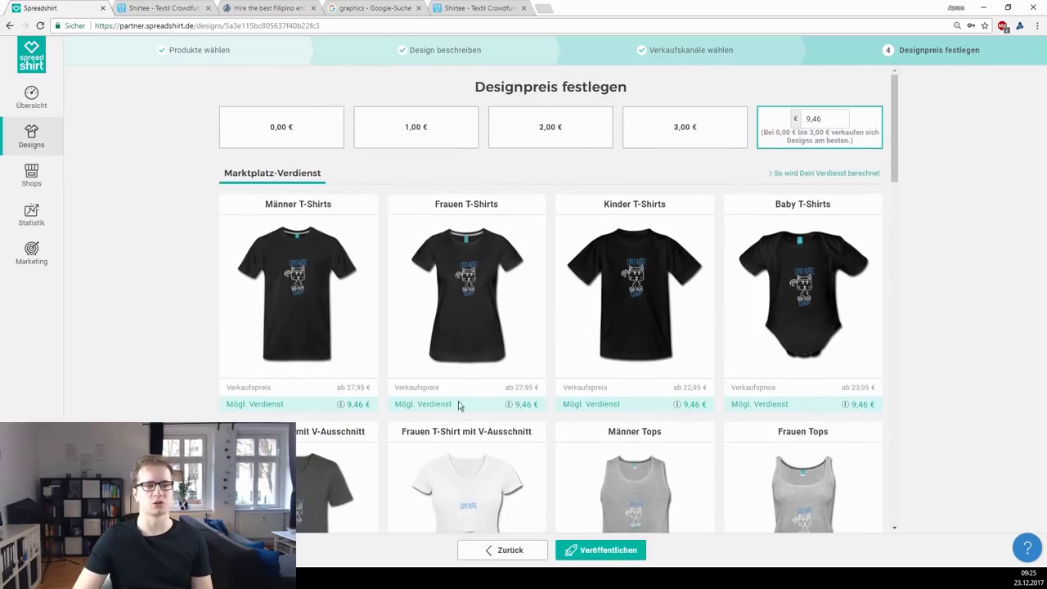
pyautogui.click(588, 550)
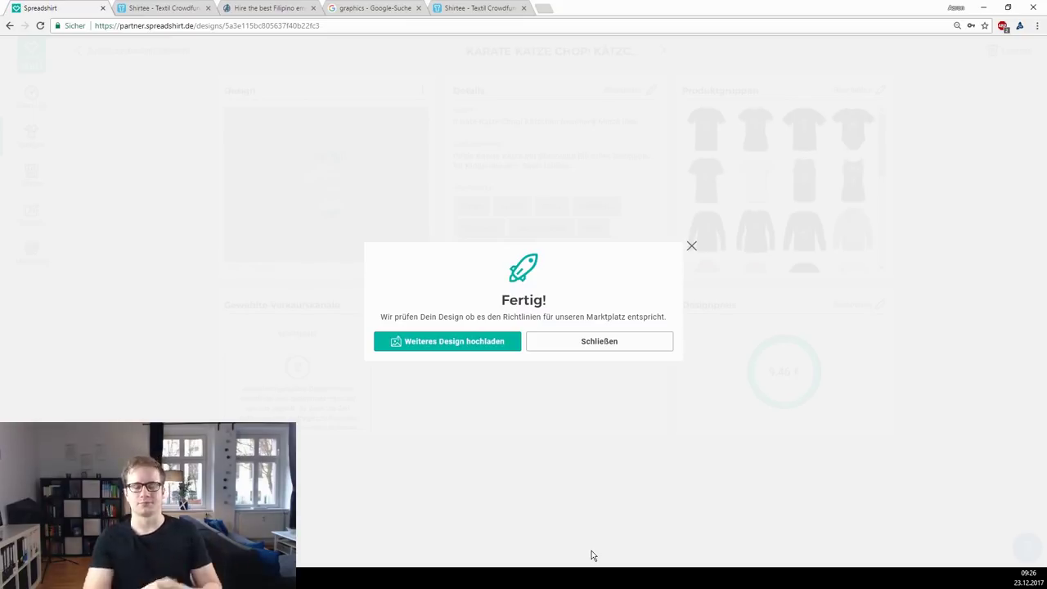
pyautogui.click(589, 343)
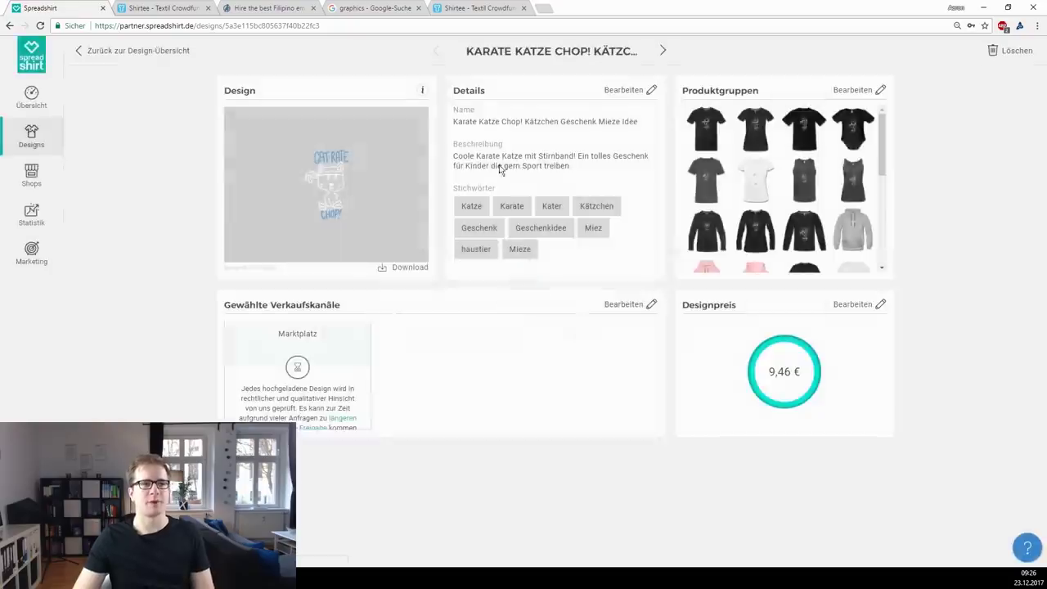
# Step: Switch to Google Images and run a reverse image search with the Cat-2.png design to check for similar images
pyautogui.click(403, 7)
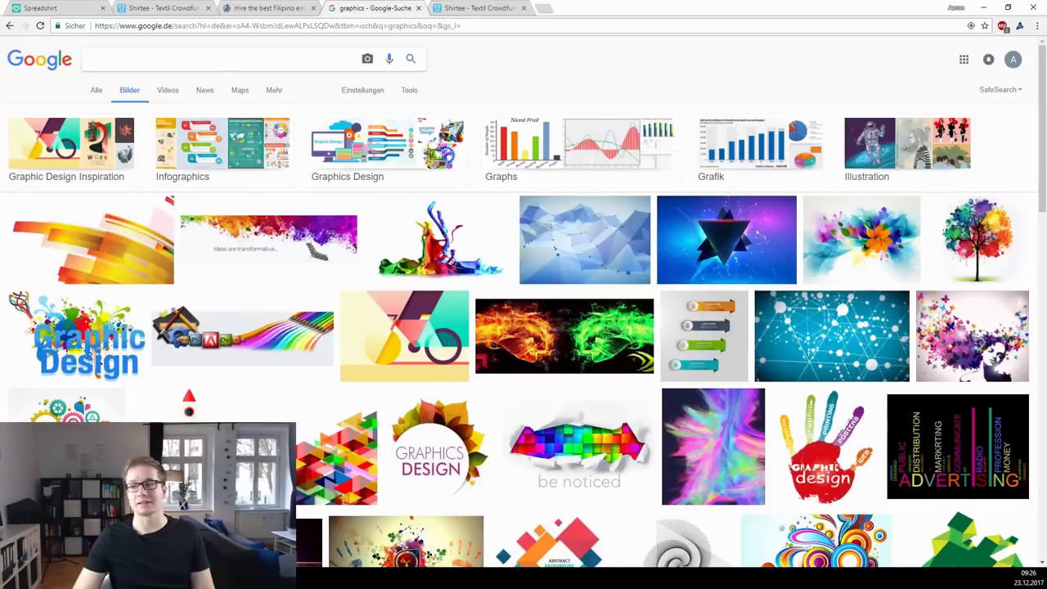
pyautogui.moveTo(147, 2); pyautogui.dragTo(156, 86)
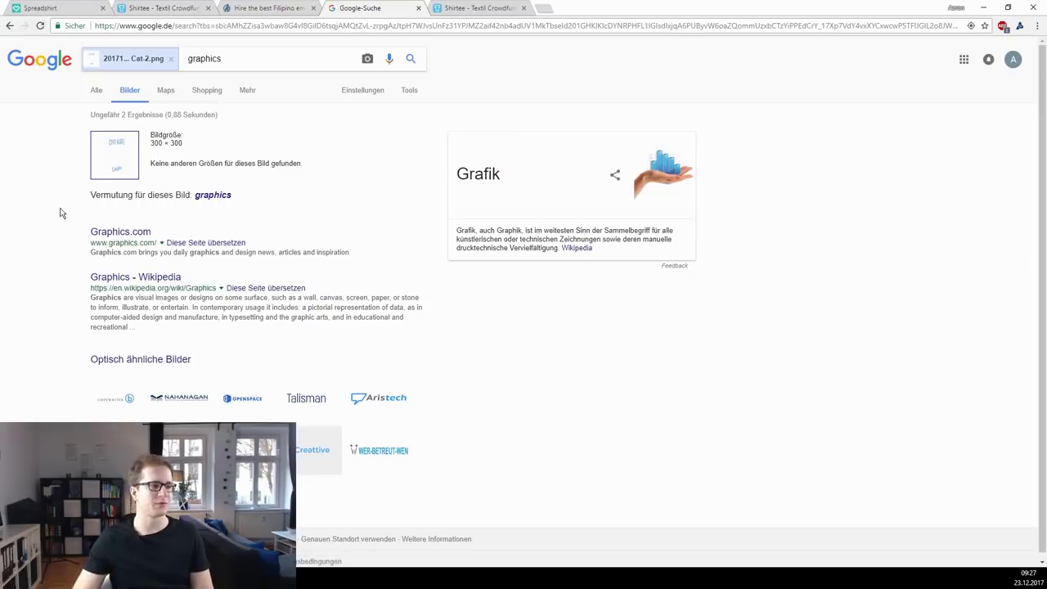
pyautogui.scroll(-1, 58, 212)
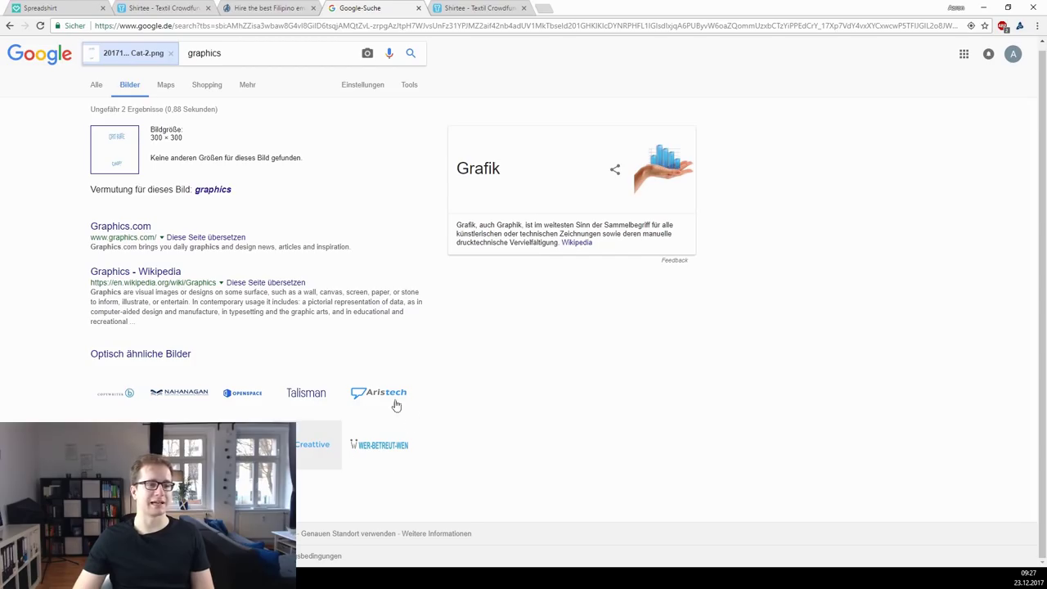
pyautogui.click(121, 165)
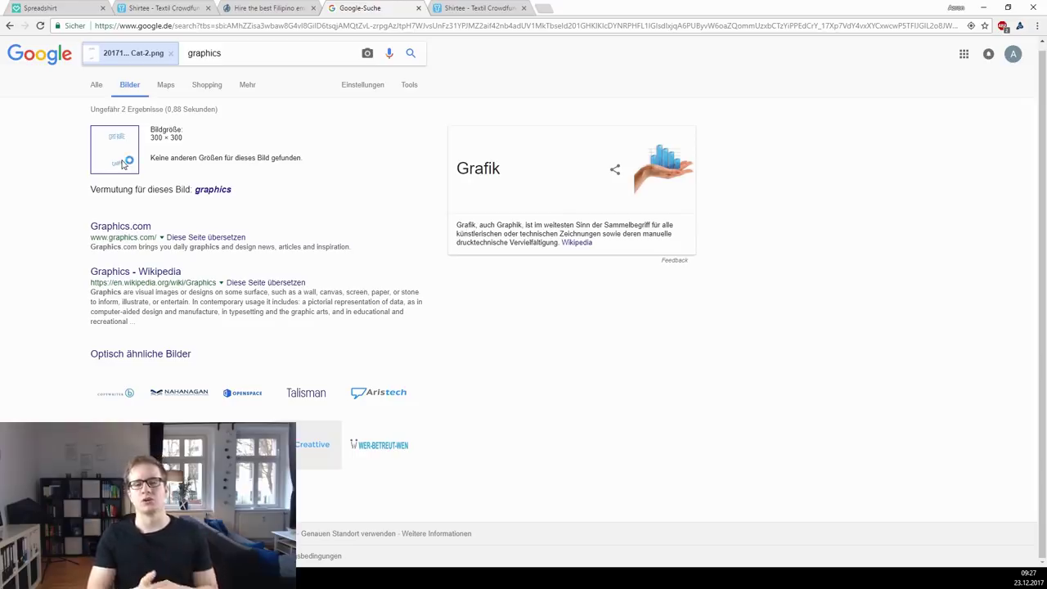